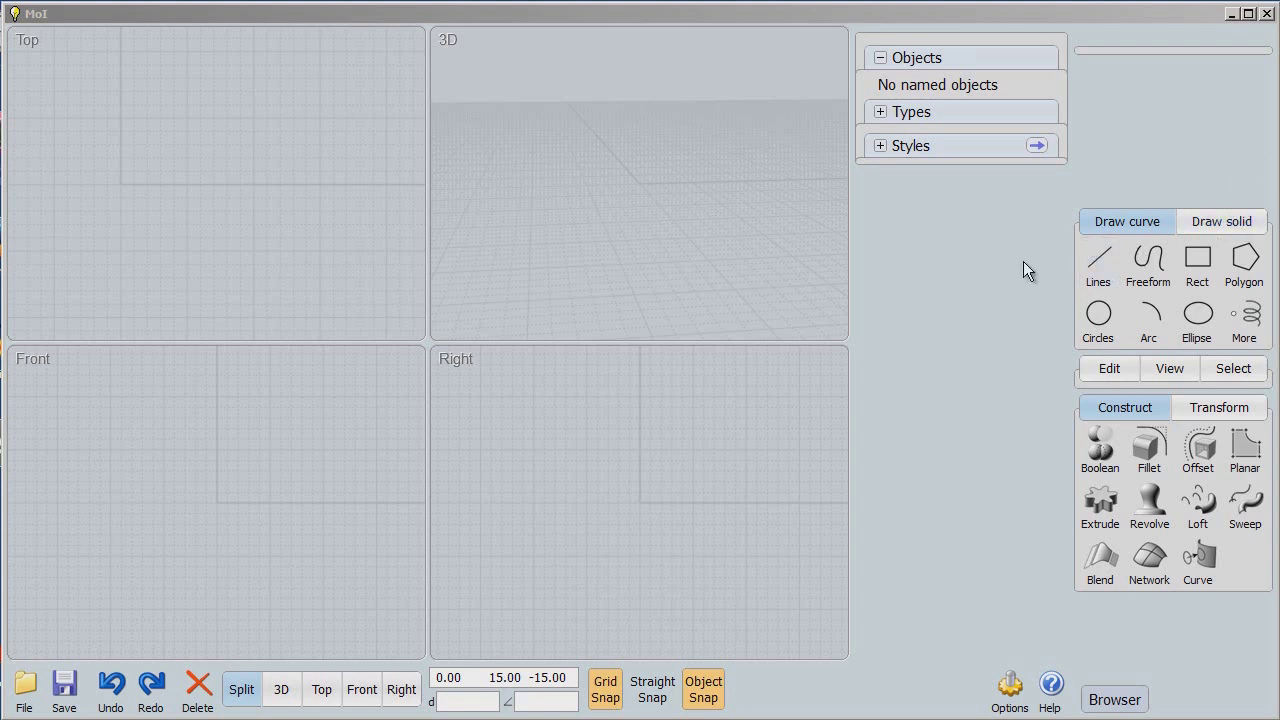
Step: Set the unit system to Millimeters in the program options
{"action": "left_click", "coordinate": [1011, 690]}
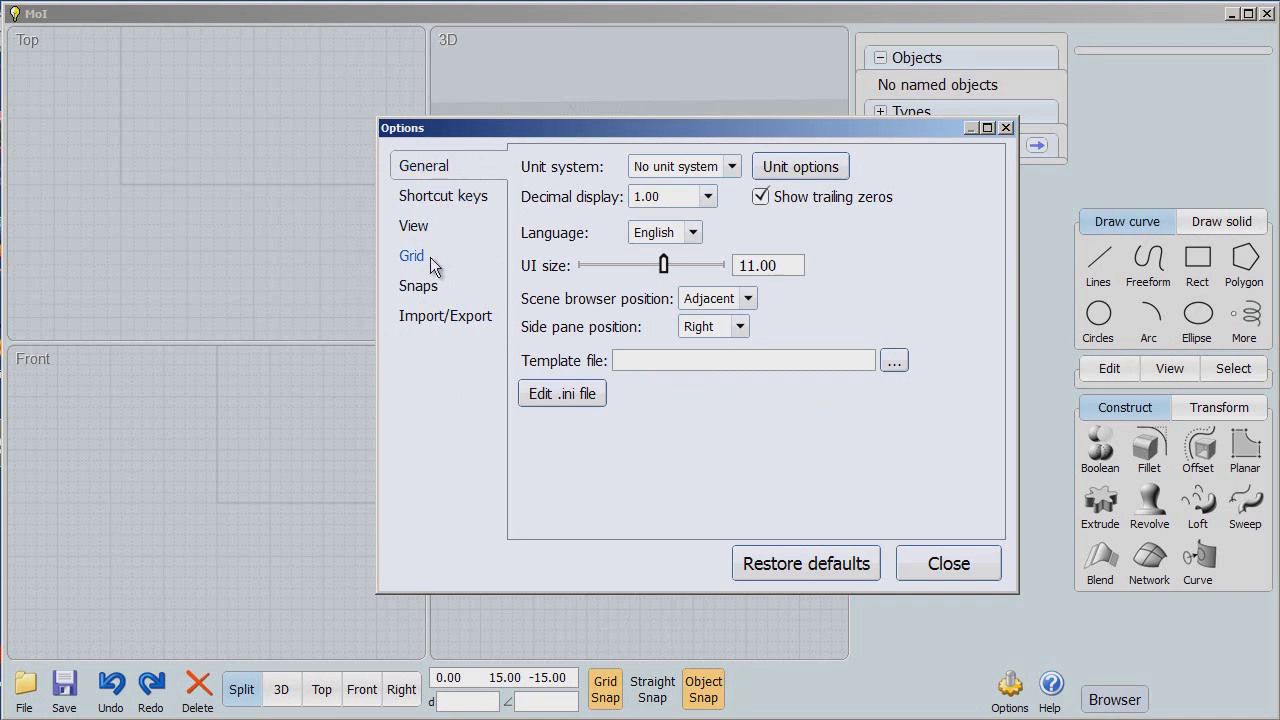
{"action": "left_click", "coordinate": [733, 167]}
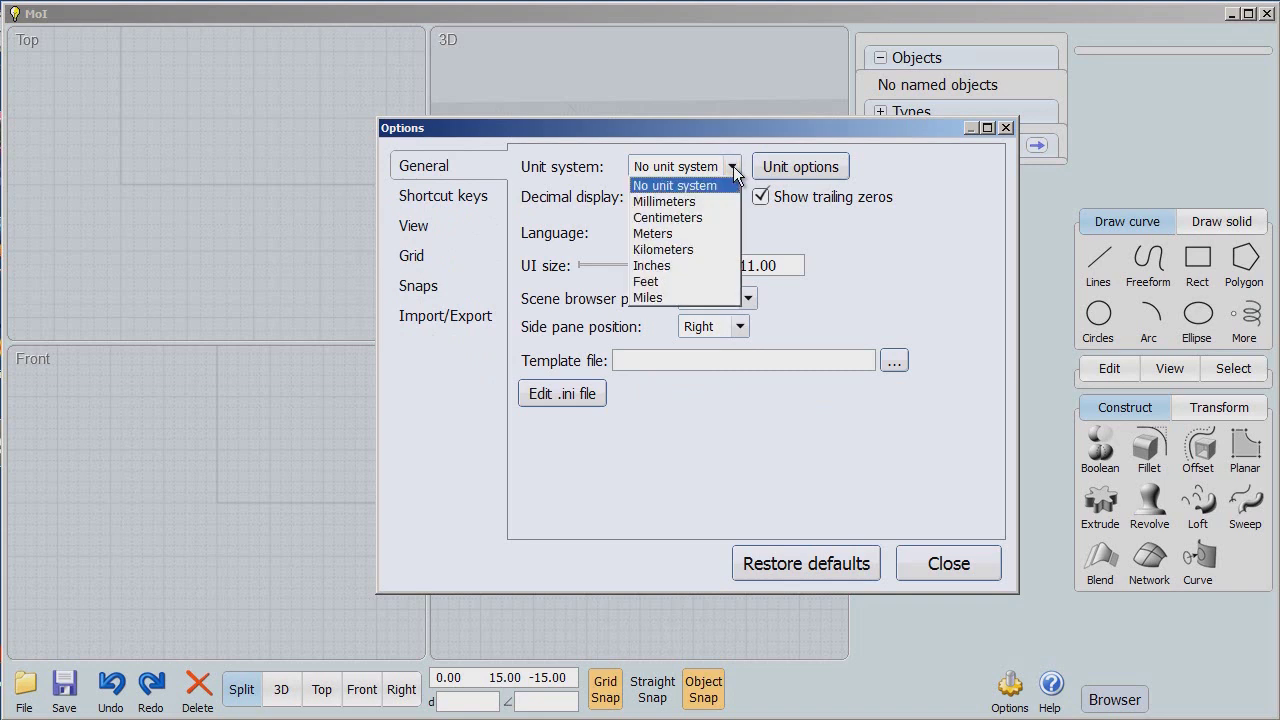
{"action": "left_click", "coordinate": [681, 201]}
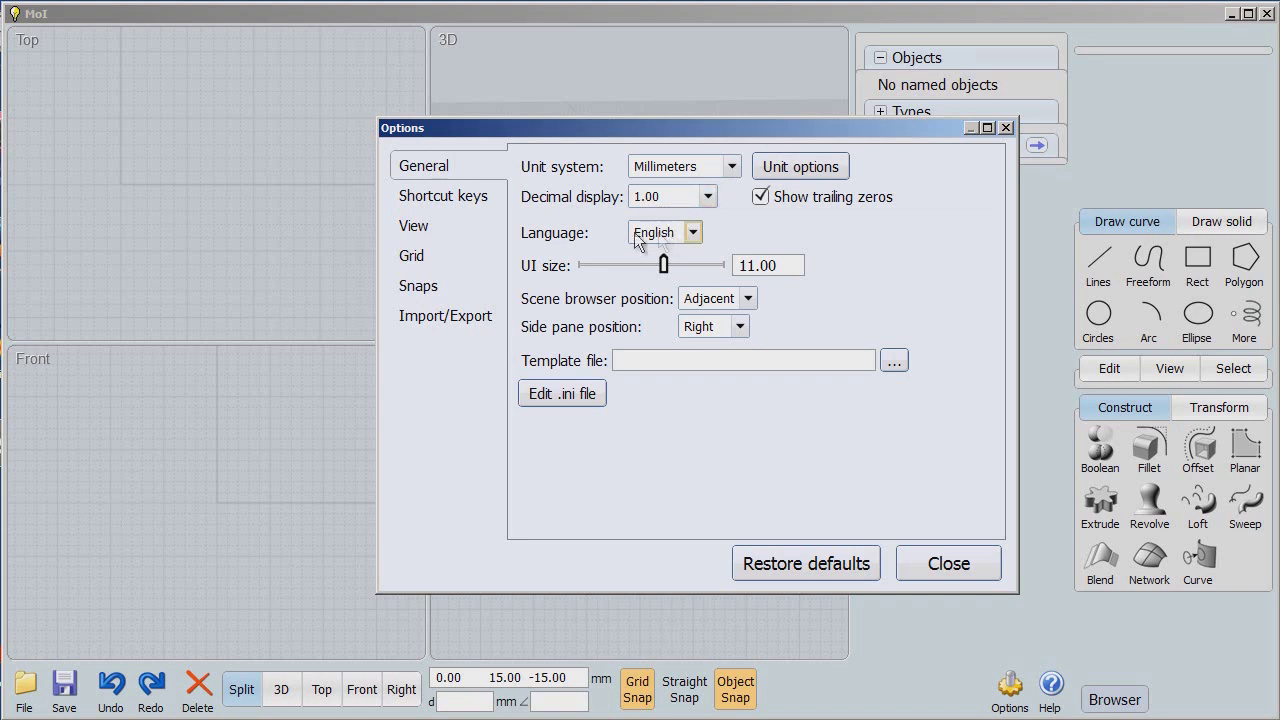
Step: Set the regular grid line color to a medium grey with RGB values of 154
{"action": "left_click", "coordinate": [411, 257]}
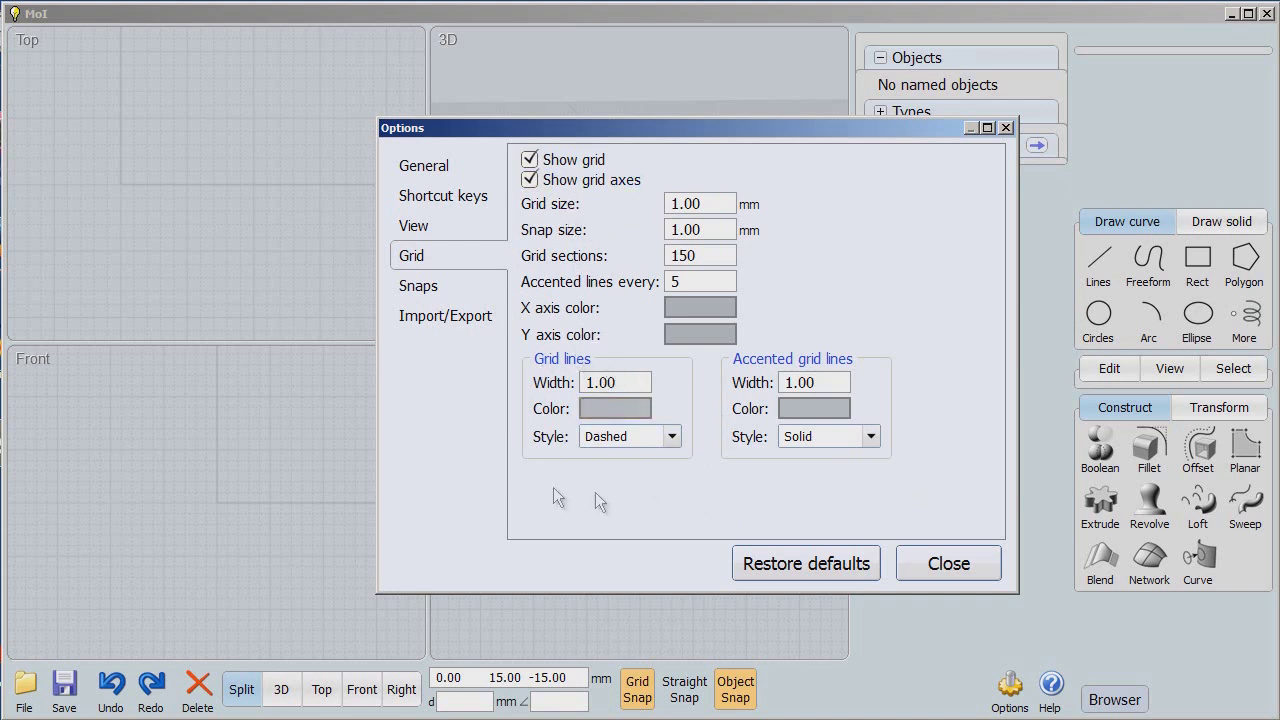
{"action": "left_click", "coordinate": [606, 408]}
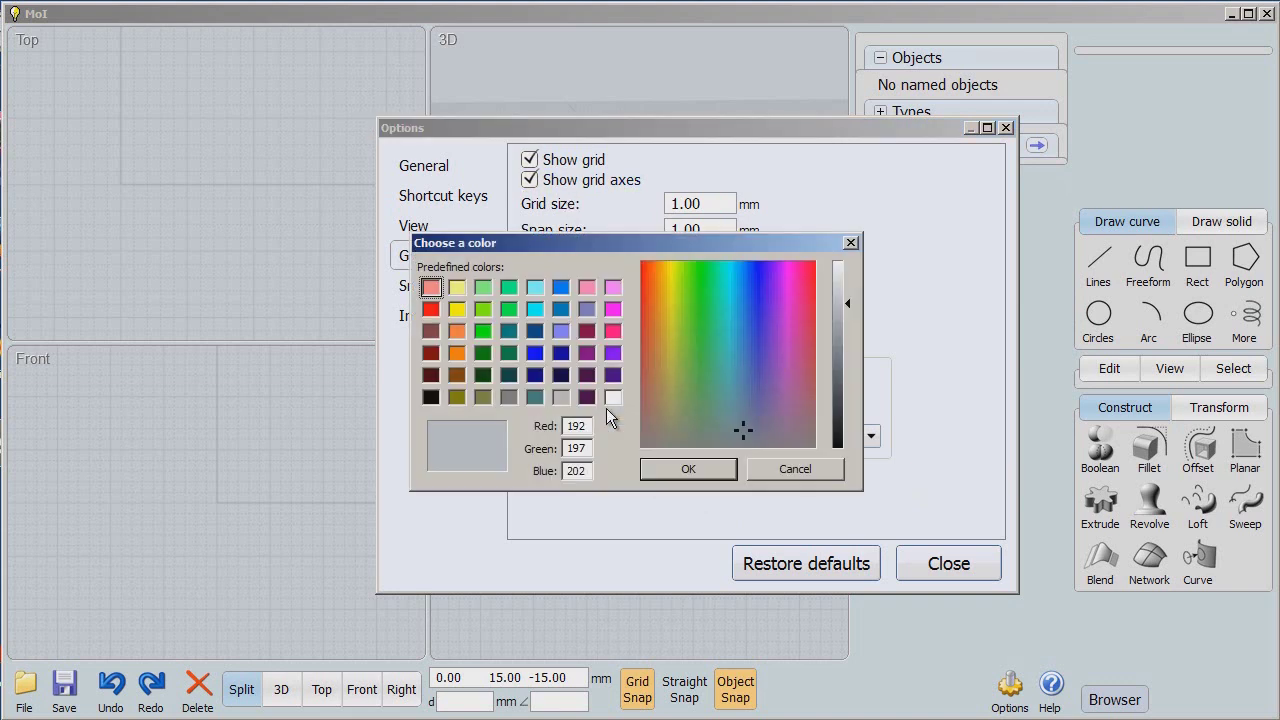
{"action": "left_click", "coordinate": [508, 397]}
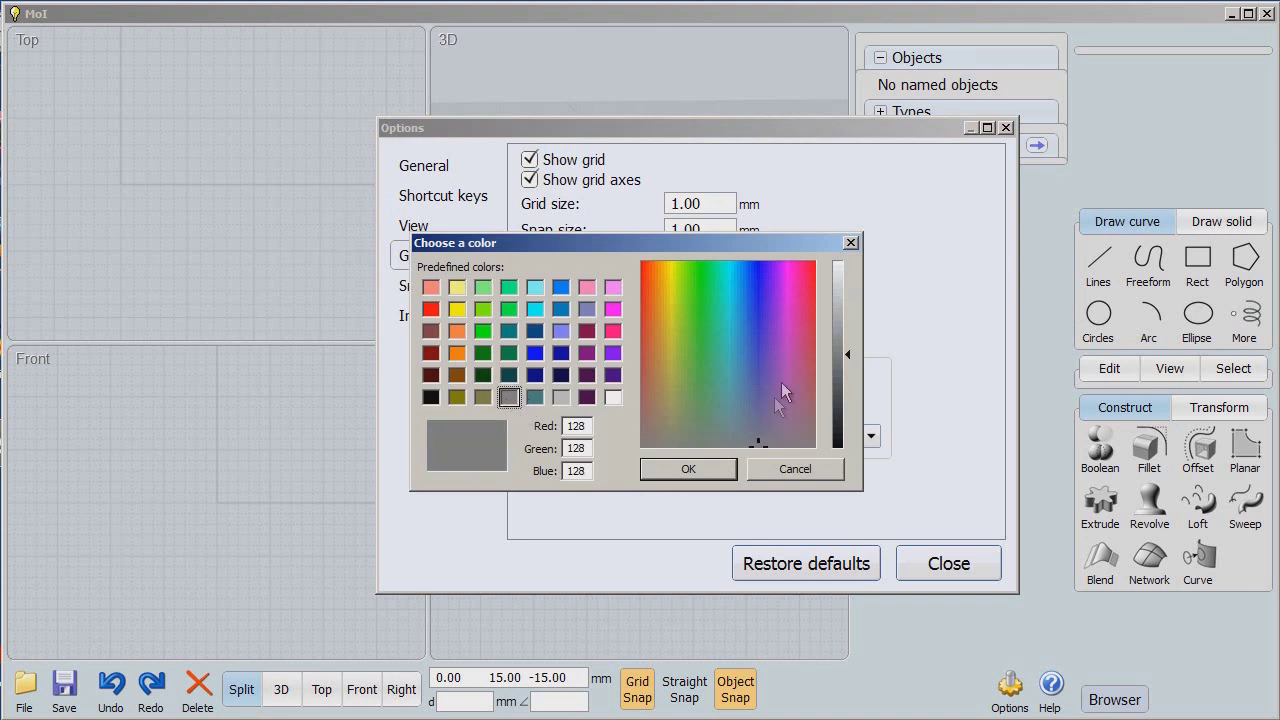
{"action": "left_click", "coordinate": [836, 331]}
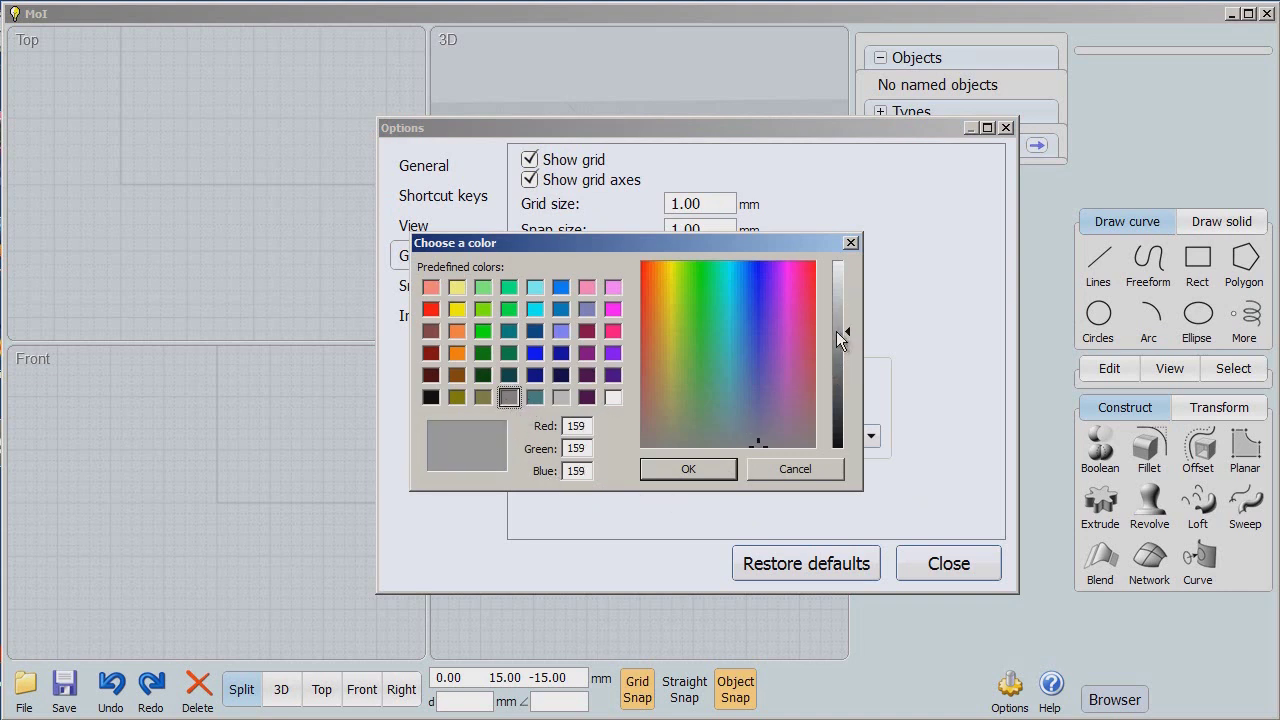
{"action": "left_click_drag", "start_coordinate": [845, 334], "coordinate": [845, 337]}
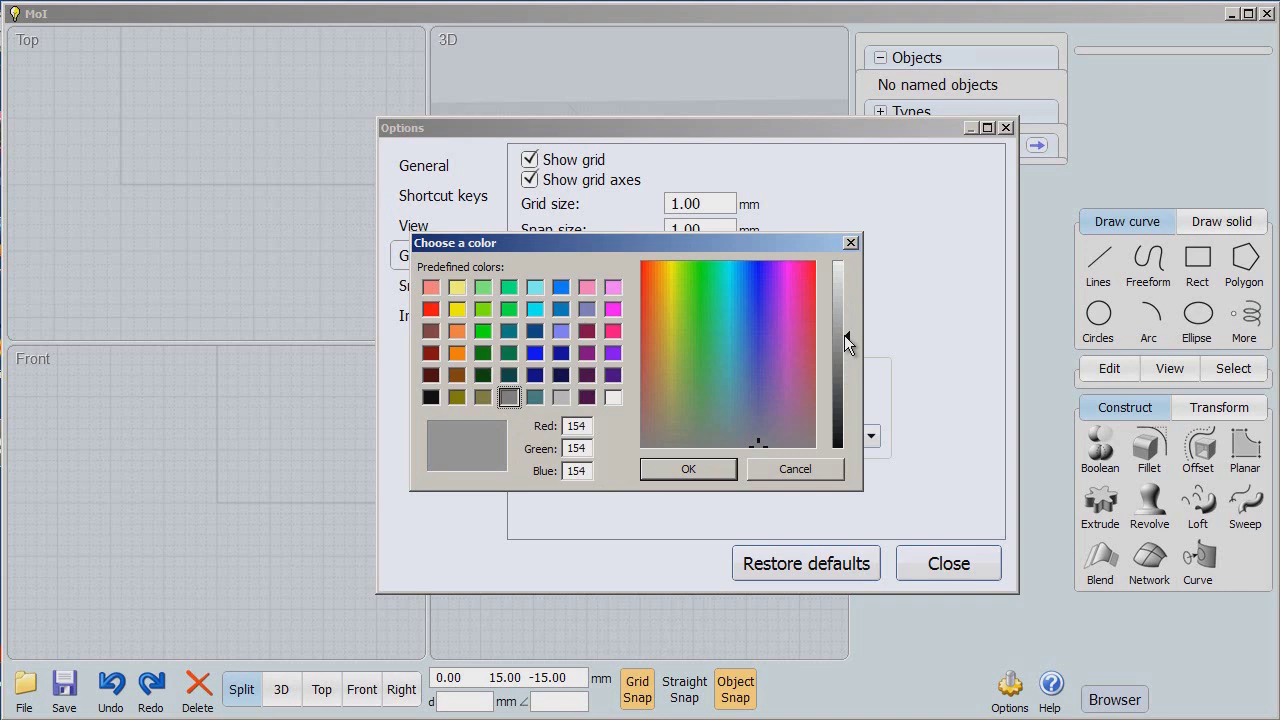
{"action": "left_click", "coordinate": [690, 470]}
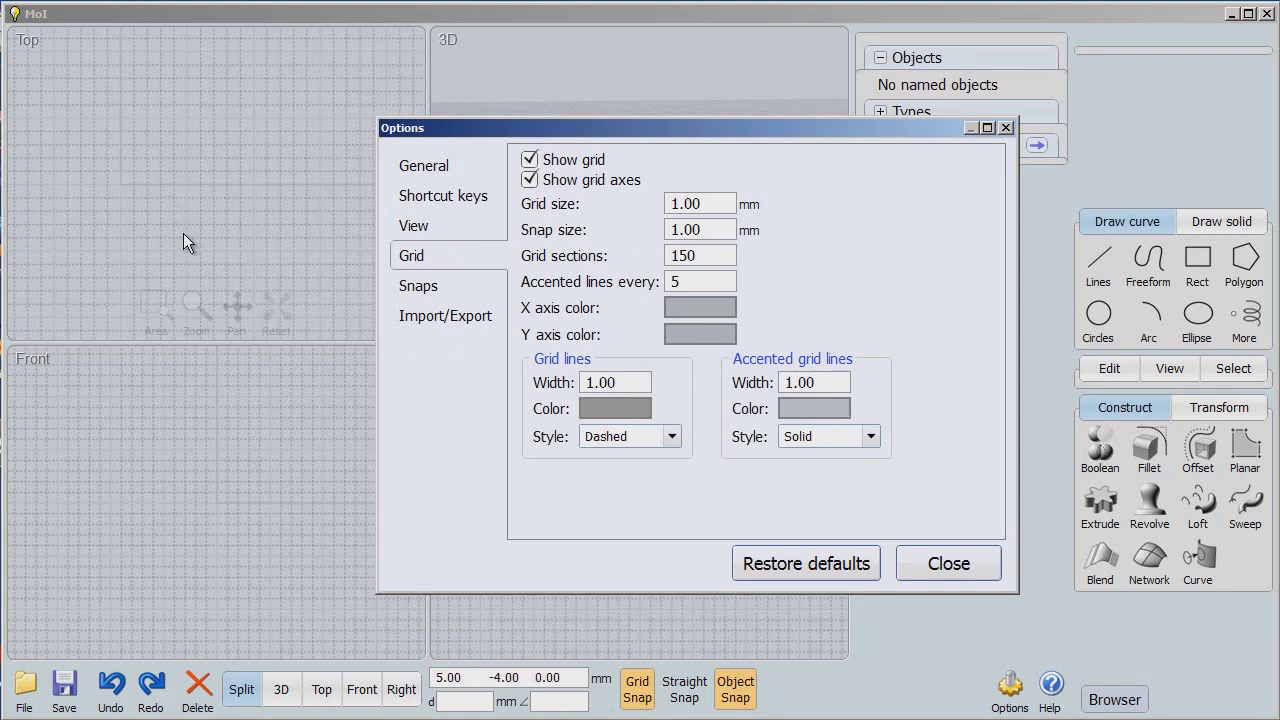
Step: Set the accented grid line color to a slightly darker grey with RGB values of 148
{"action": "left_click", "coordinate": [809, 409]}
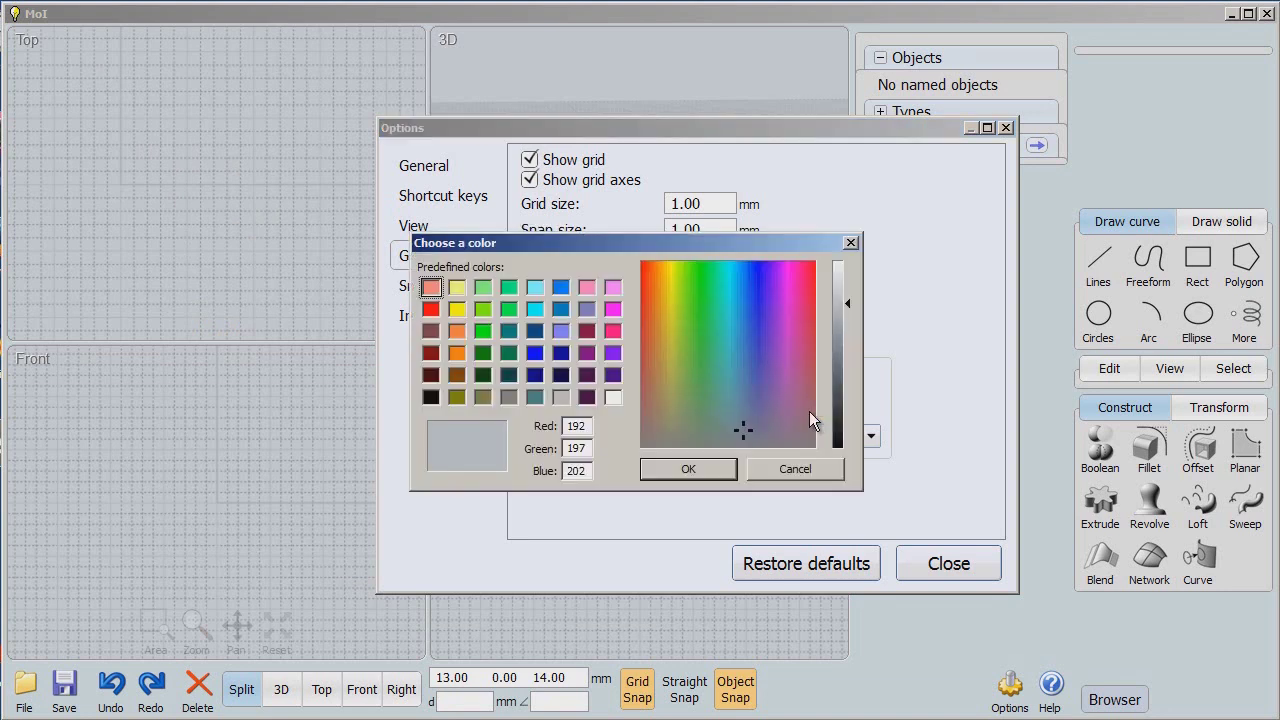
{"action": "left_click", "coordinate": [509, 395]}
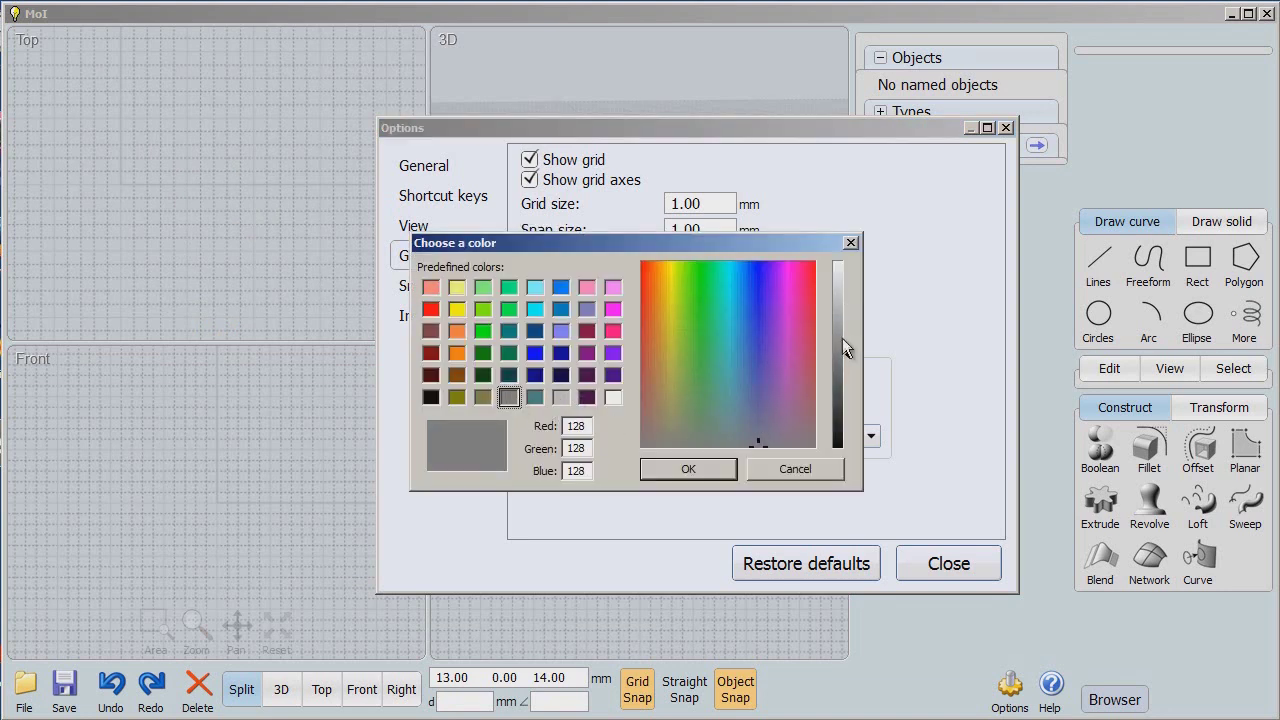
{"action": "left_click_drag", "start_coordinate": [836, 327], "coordinate": [842, 339]}
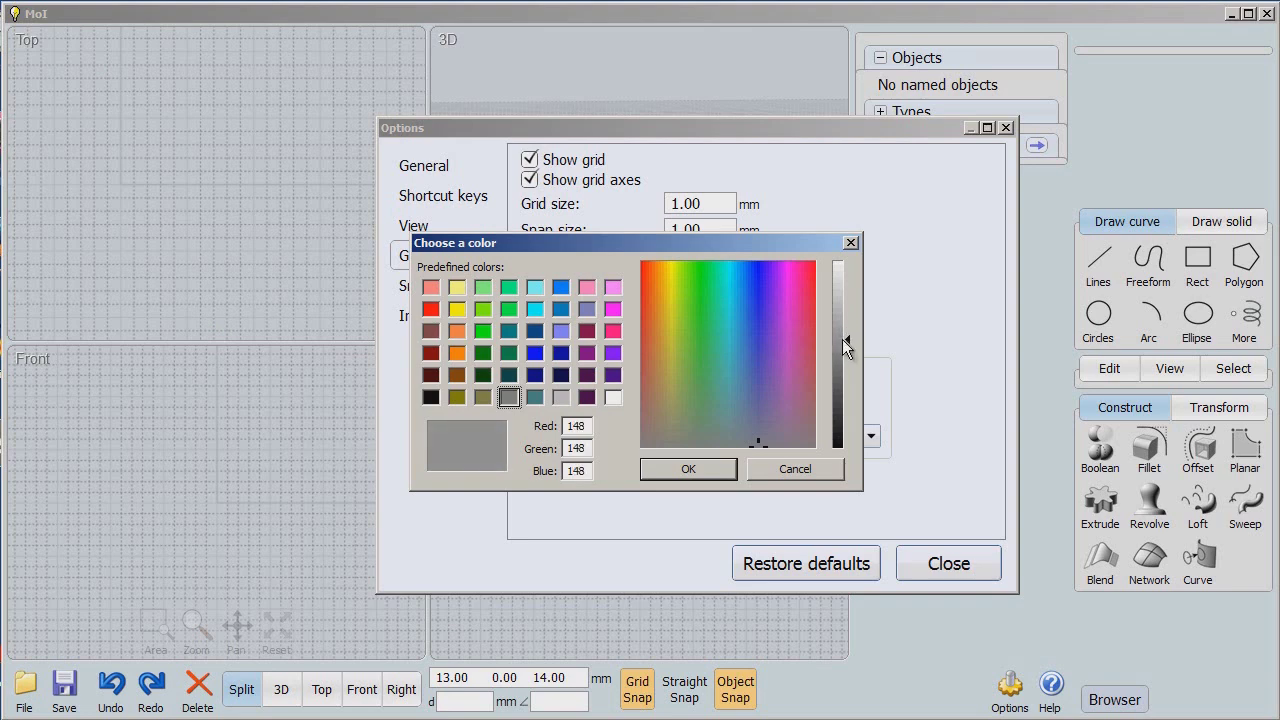
{"action": "left_click", "coordinate": [688, 470]}
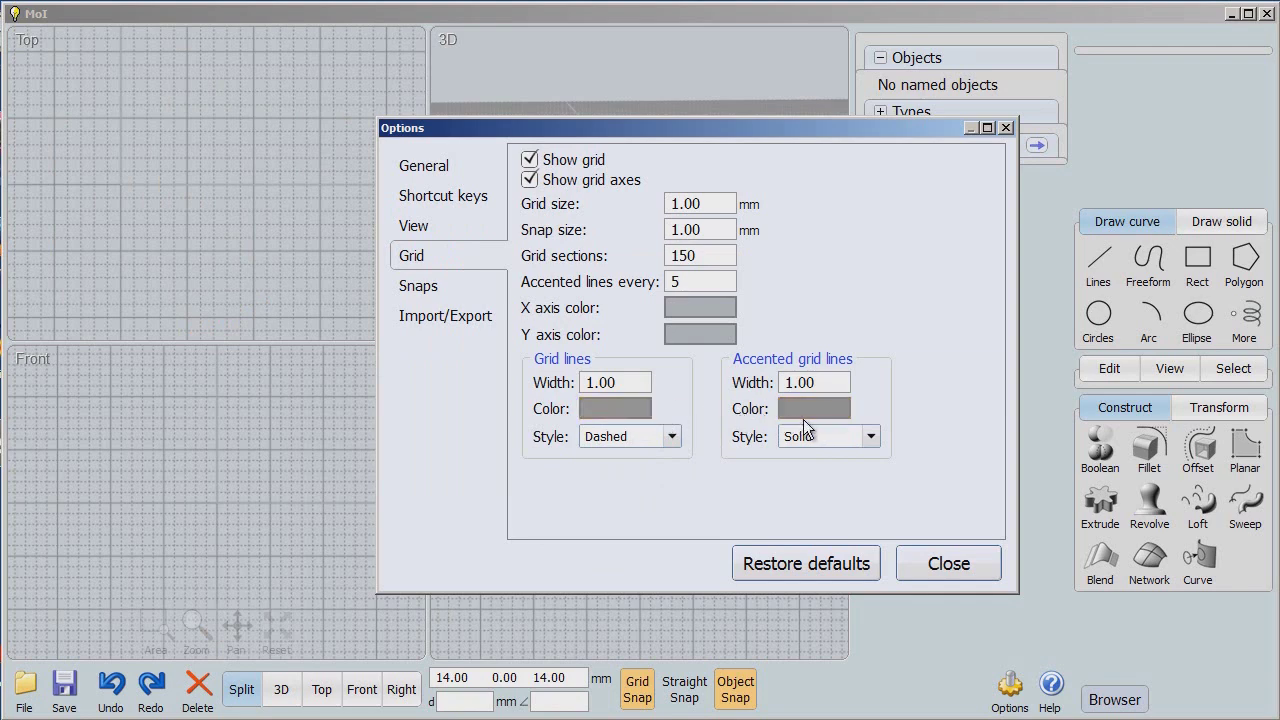
Step: Try the Solid style for the regular grid lines, and settle on Dotted
{"action": "left_click", "coordinate": [673, 438]}
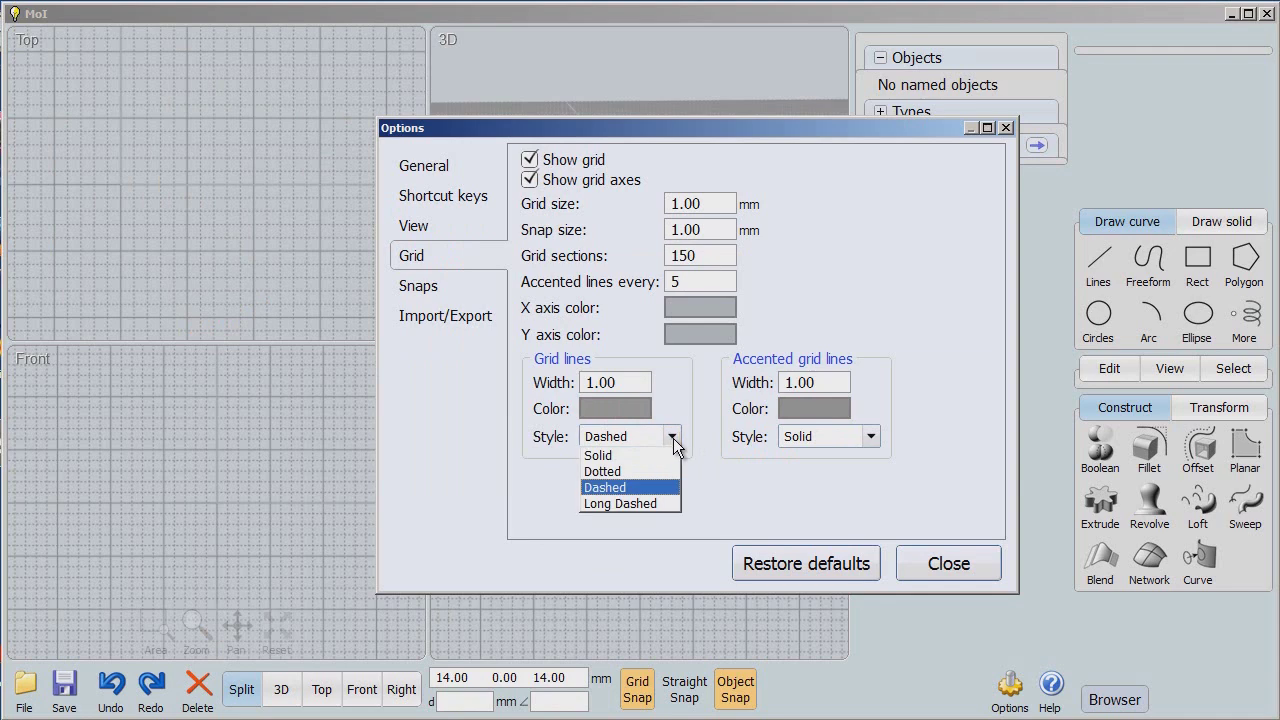
{"action": "left_click", "coordinate": [614, 458]}
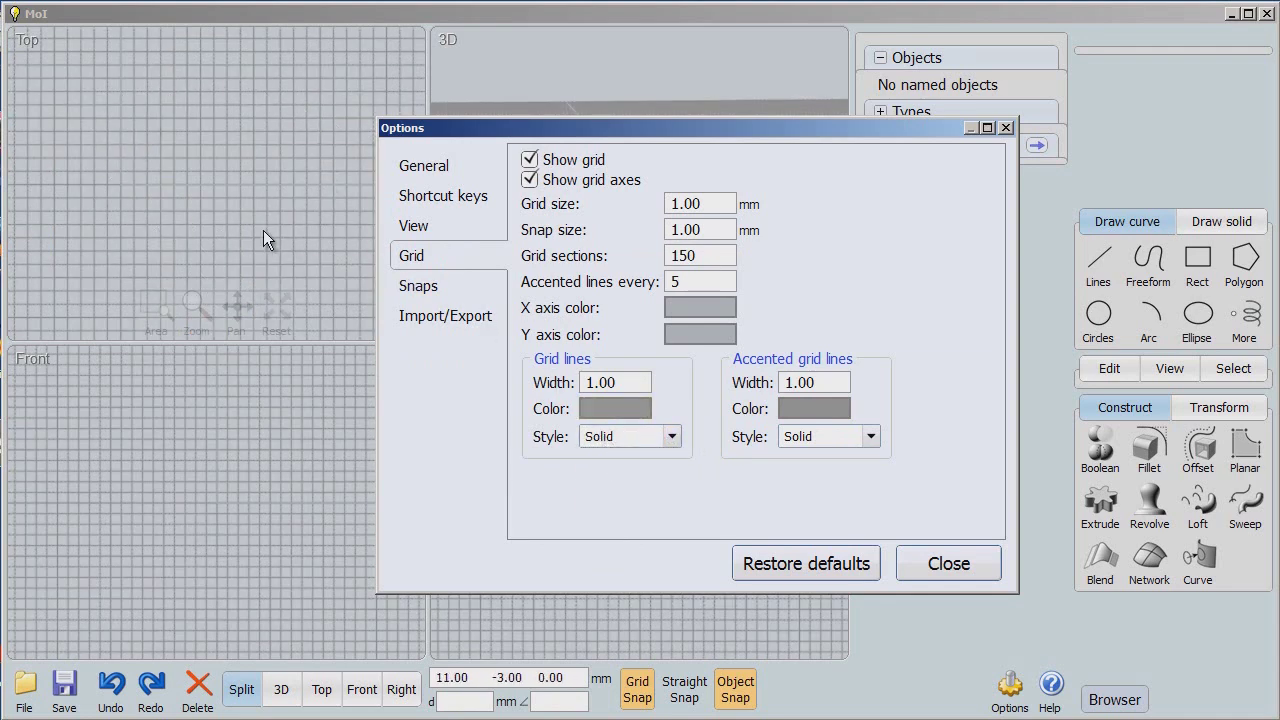
{"action": "left_click", "coordinate": [673, 438]}
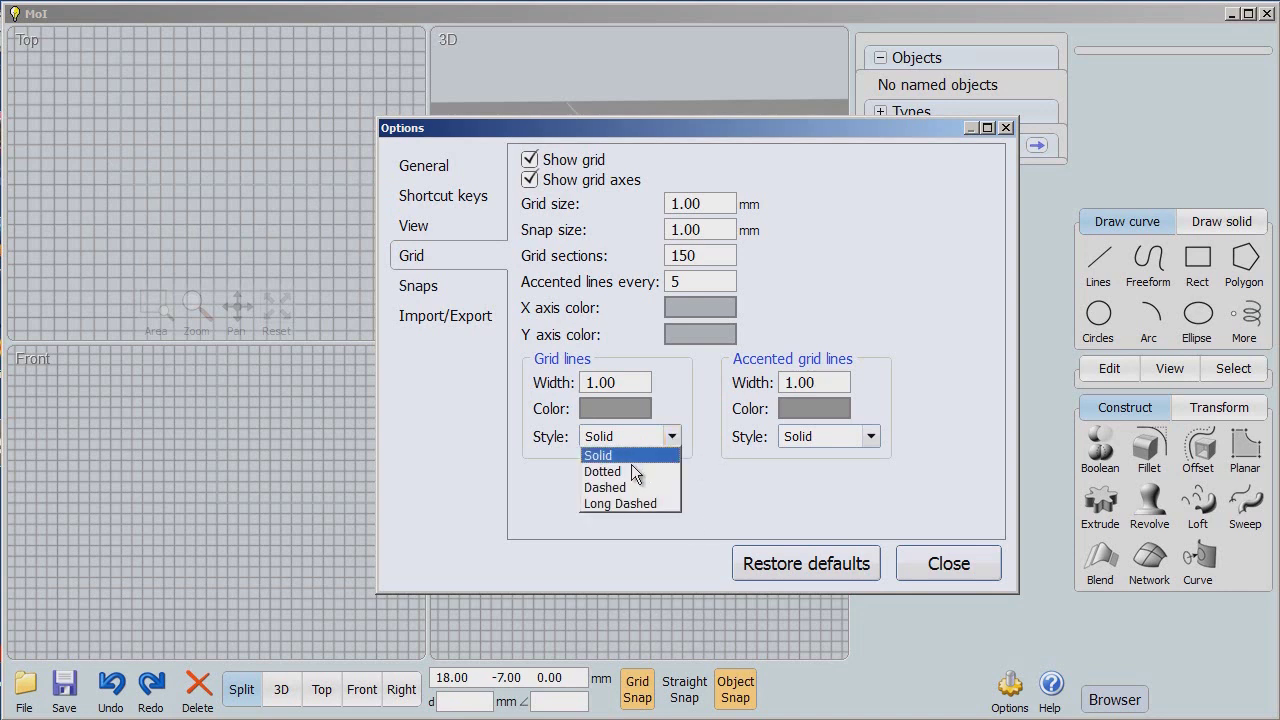
{"action": "left_click", "coordinate": [618, 467]}
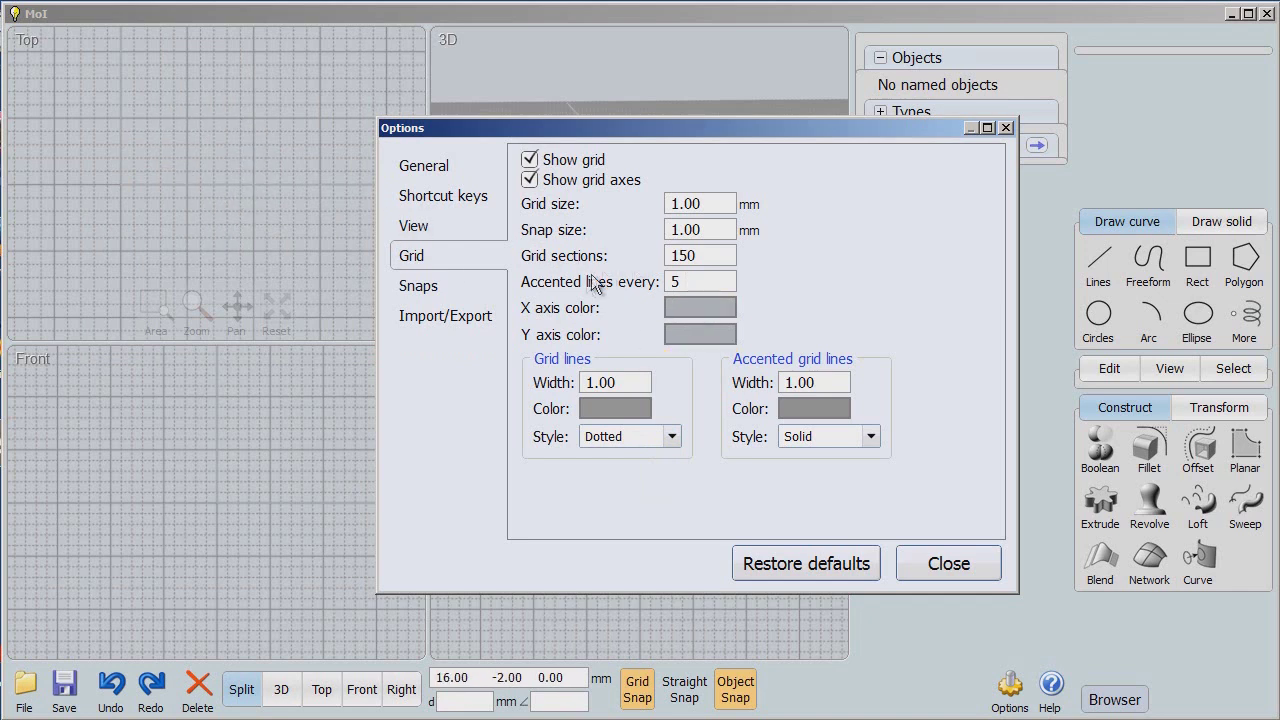
Step: Set the accented grid lines to repeat every 10 lines
{"action": "left_click", "coordinate": [688, 283]}
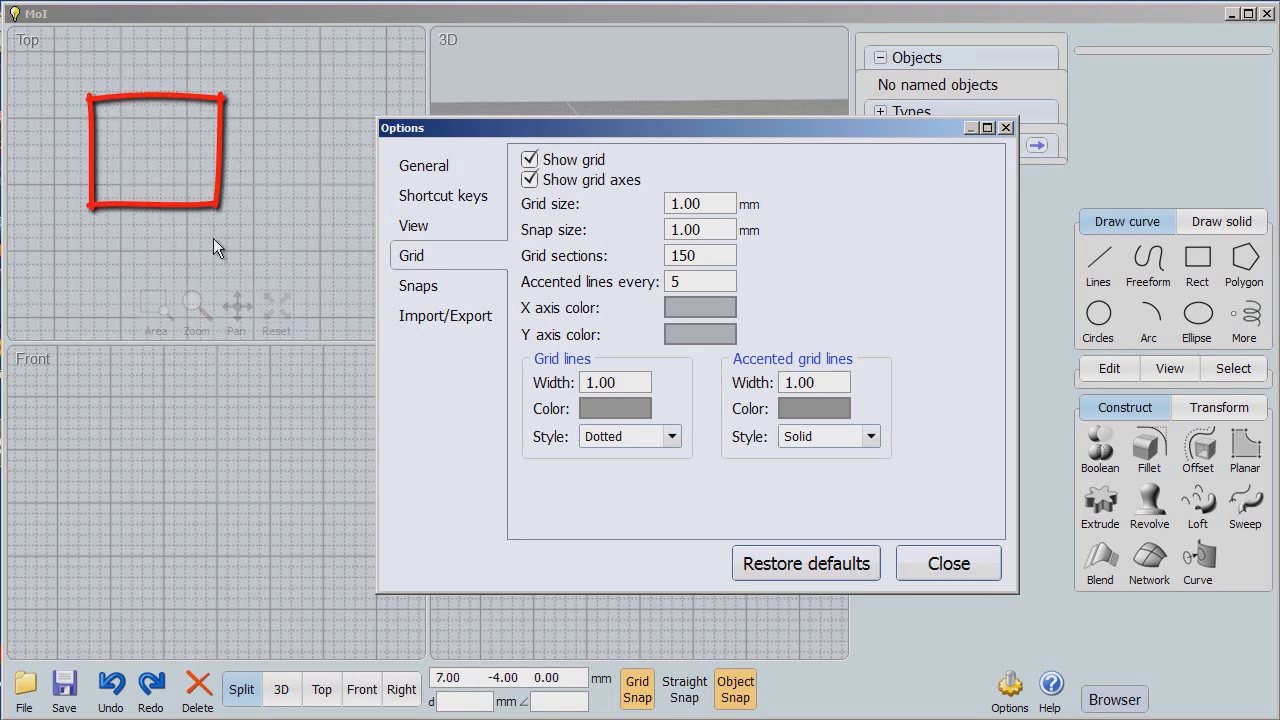
{"action": "left_click", "coordinate": [680, 282]}
{"action": "type", "text": "10"}
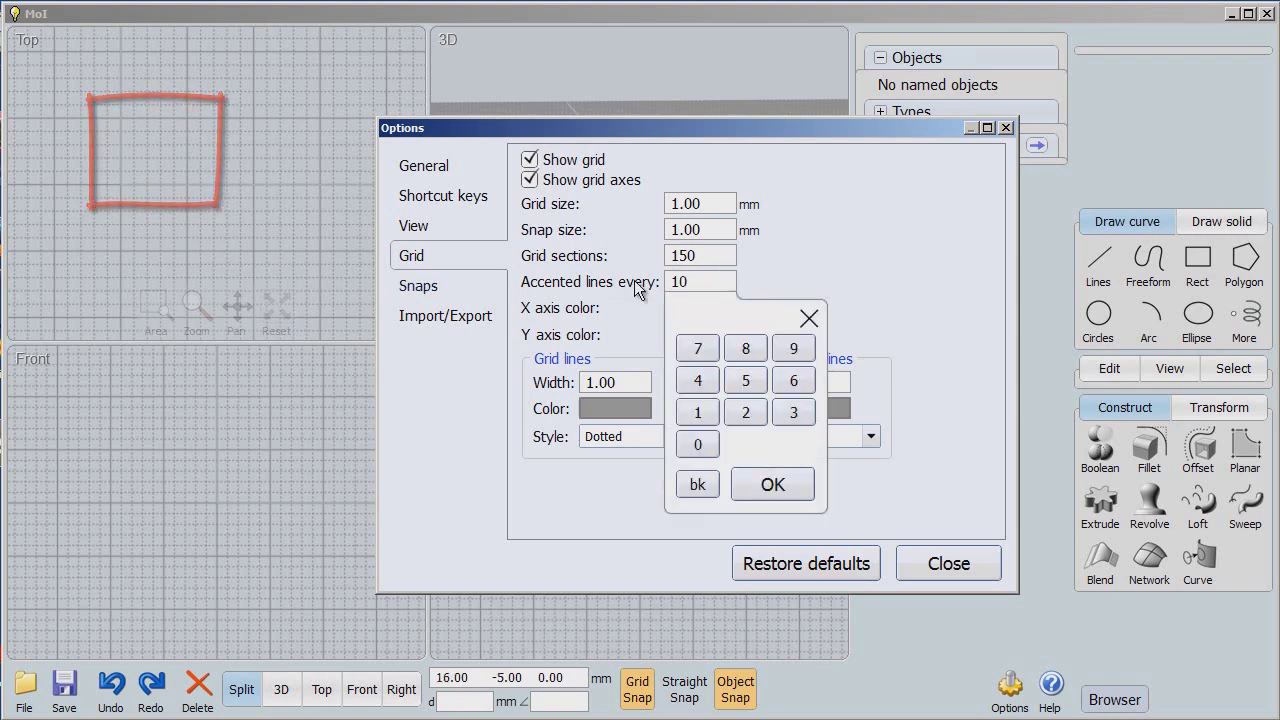
{"action": "key", "text": "Return"}
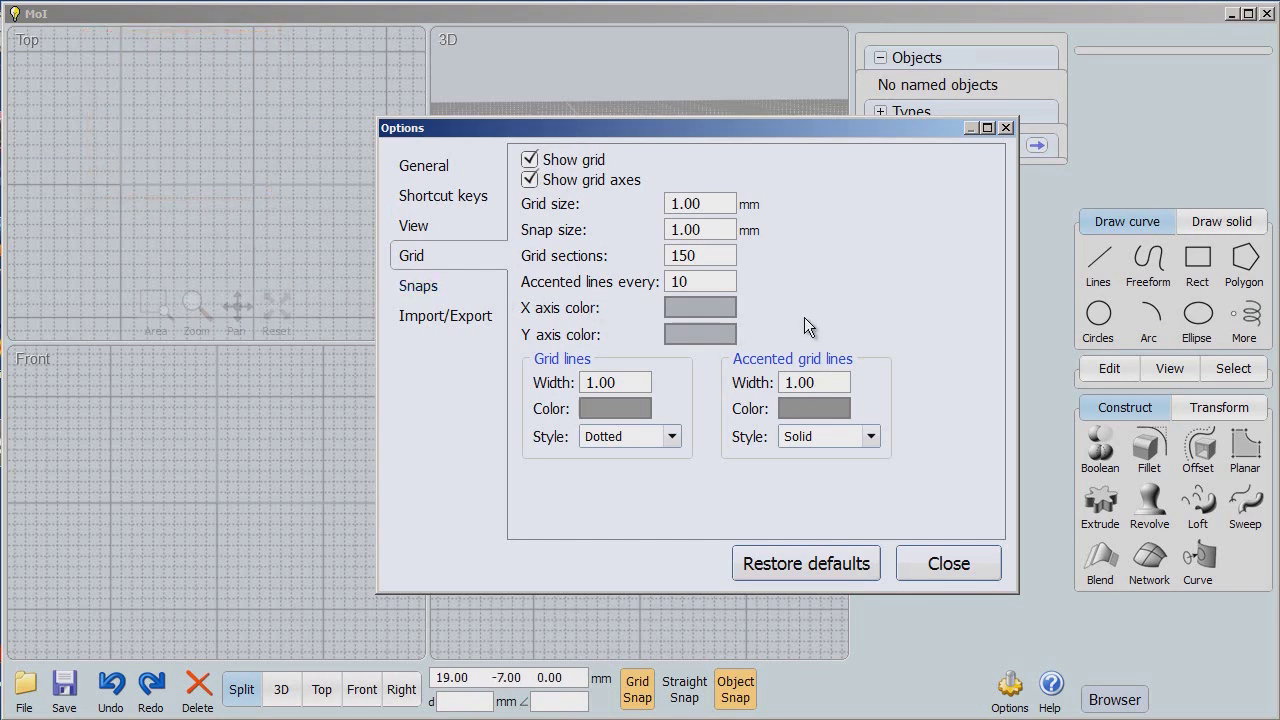
Step: Move the options window aside and set the X axis color to dark grey with RGB values of 91
{"action": "left_click_drag", "start_coordinate": [679, 129], "coordinate": [755, 125]}
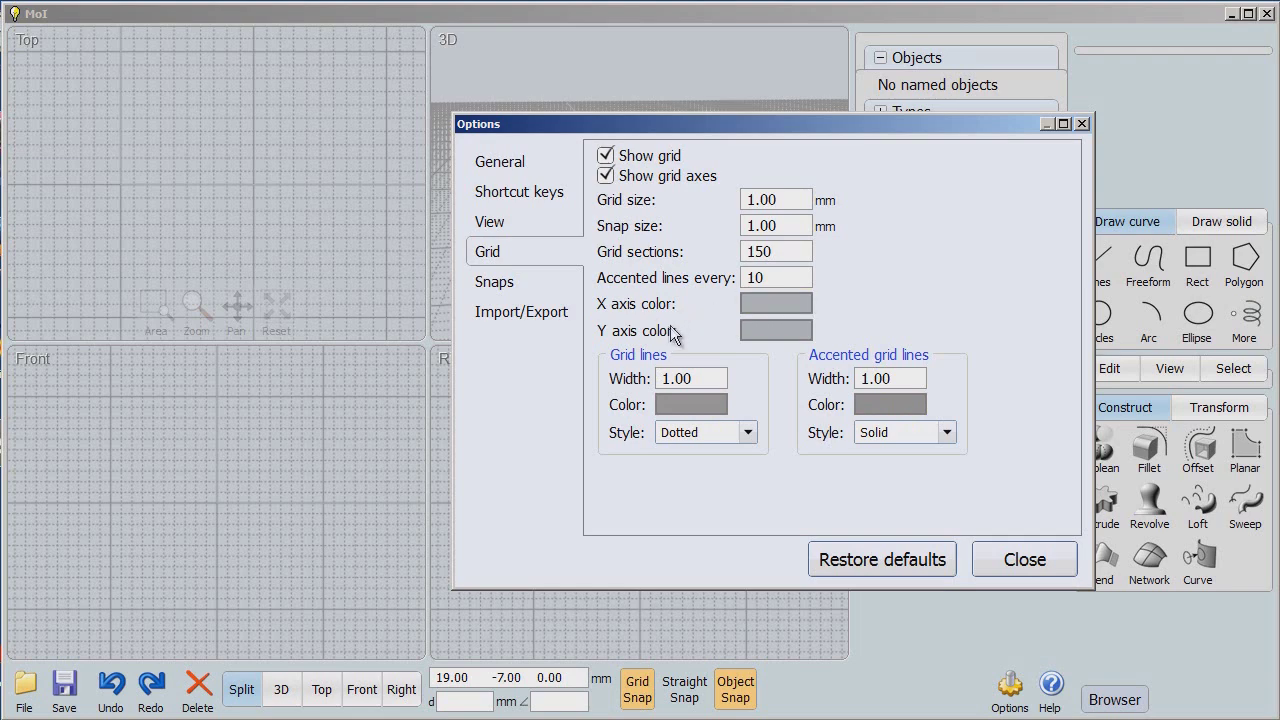
{"action": "left_click", "coordinate": [779, 305]}
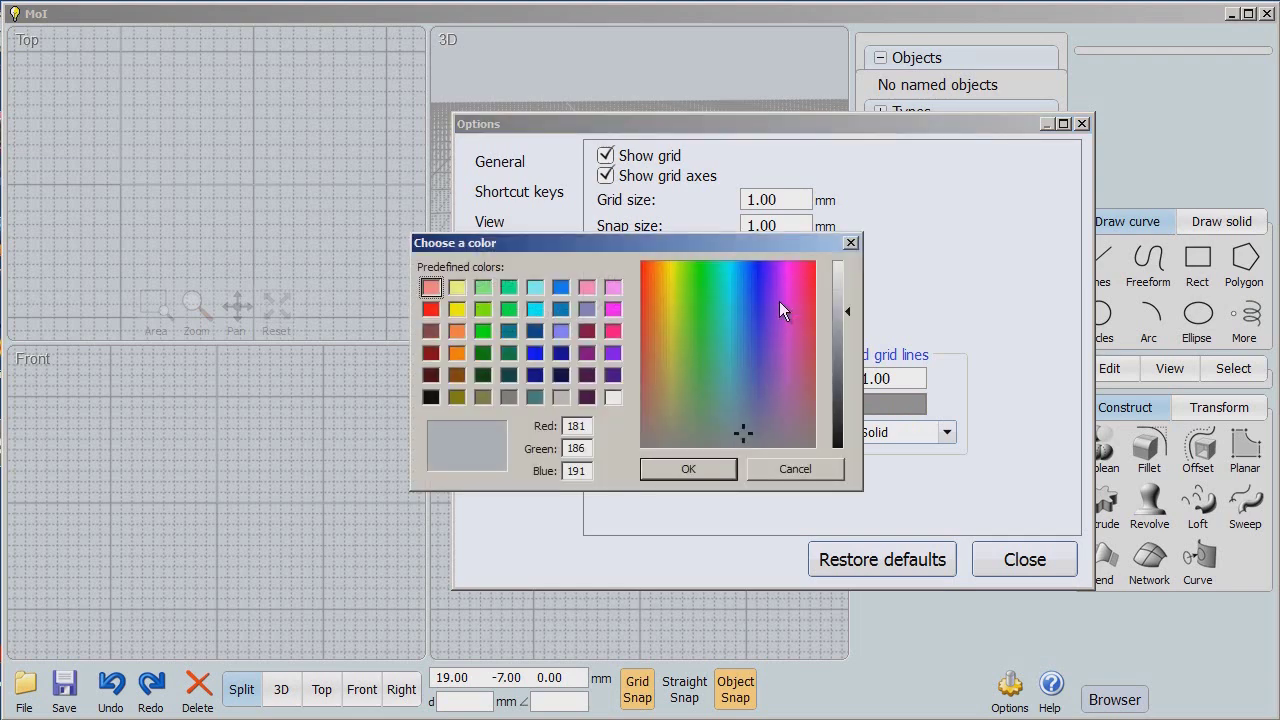
{"action": "left_click", "coordinate": [510, 397]}
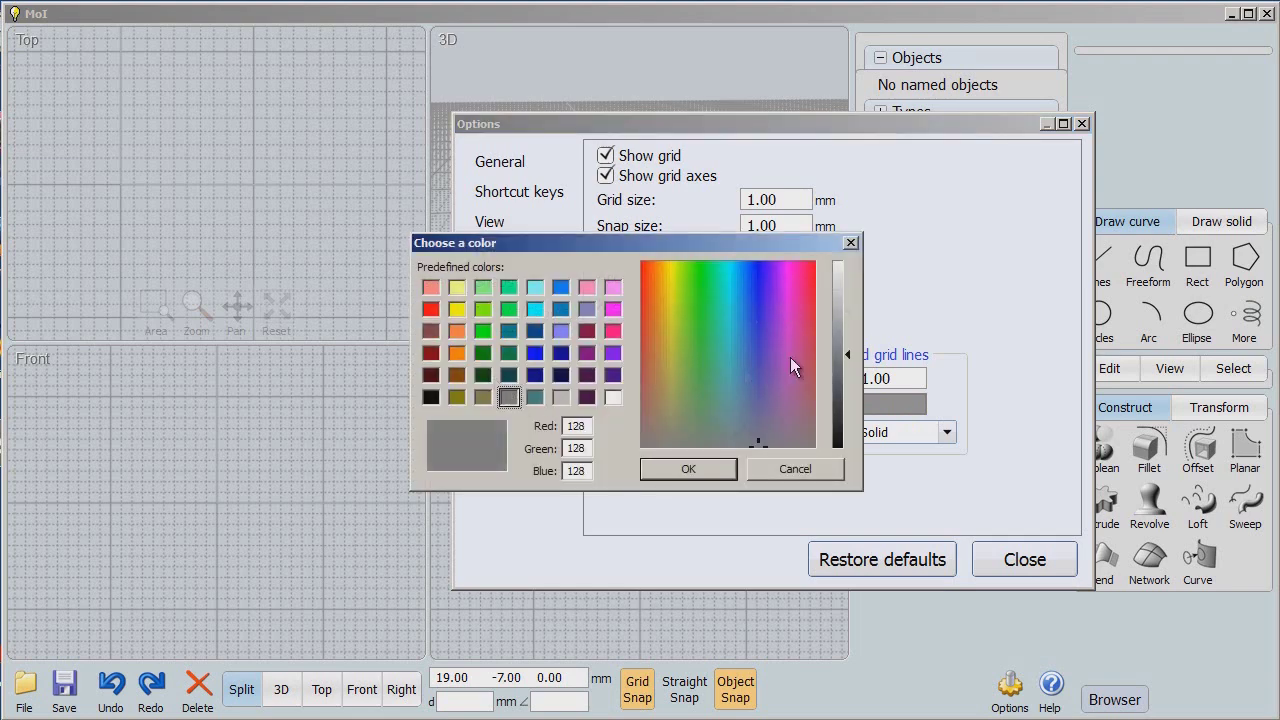
{"action": "left_click", "coordinate": [838, 379]}
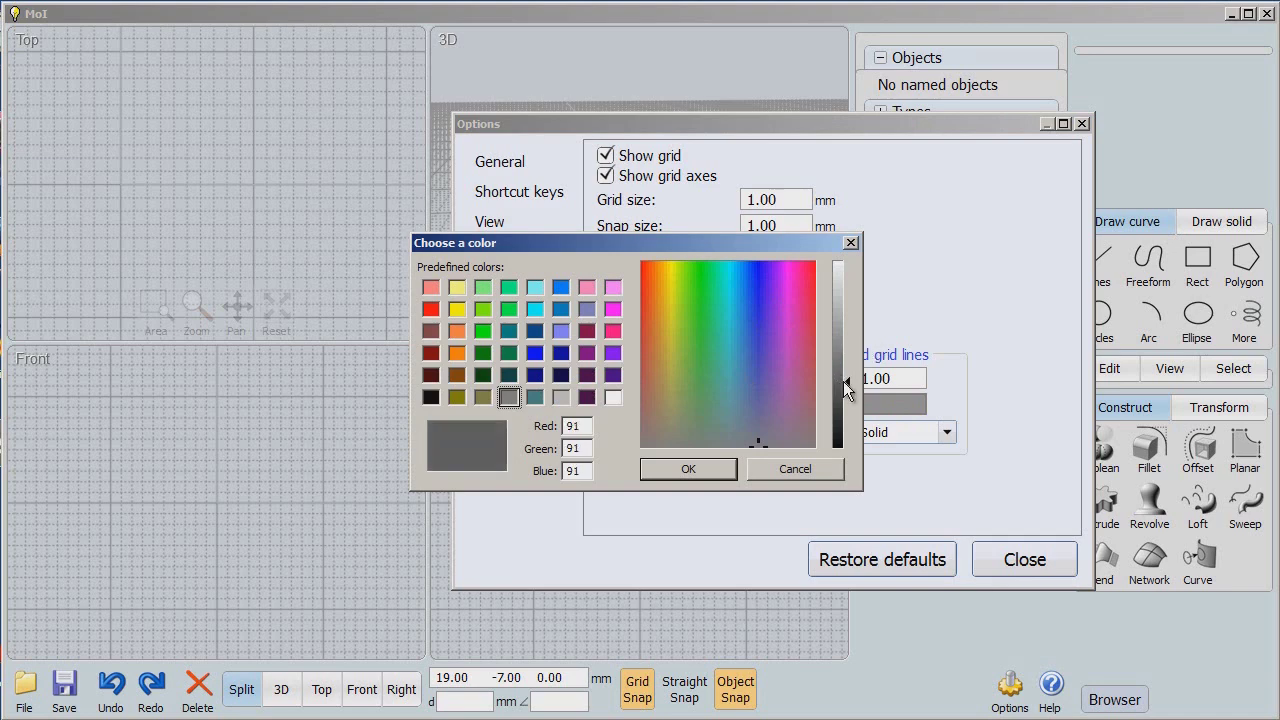
{"action": "left_click", "coordinate": [684, 466]}
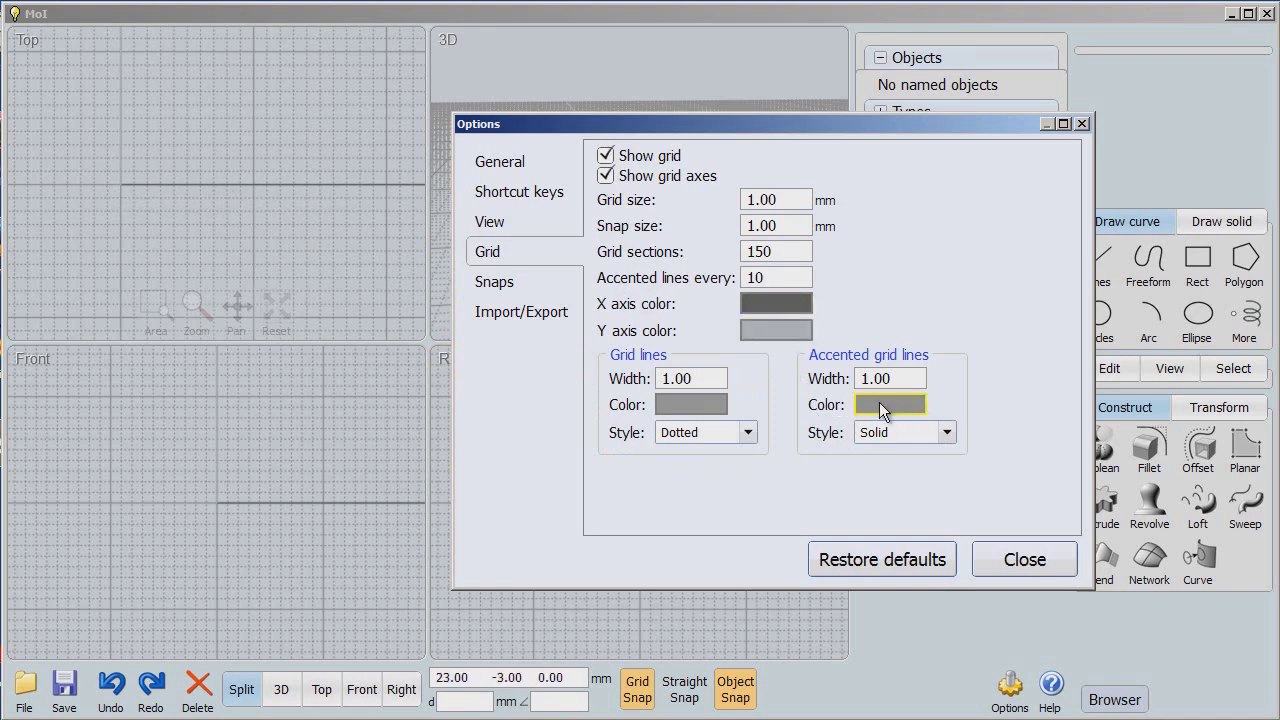
Step: Set the Y axis color to a dark grey matching the X axis
{"action": "left_click", "coordinate": [764, 328]}
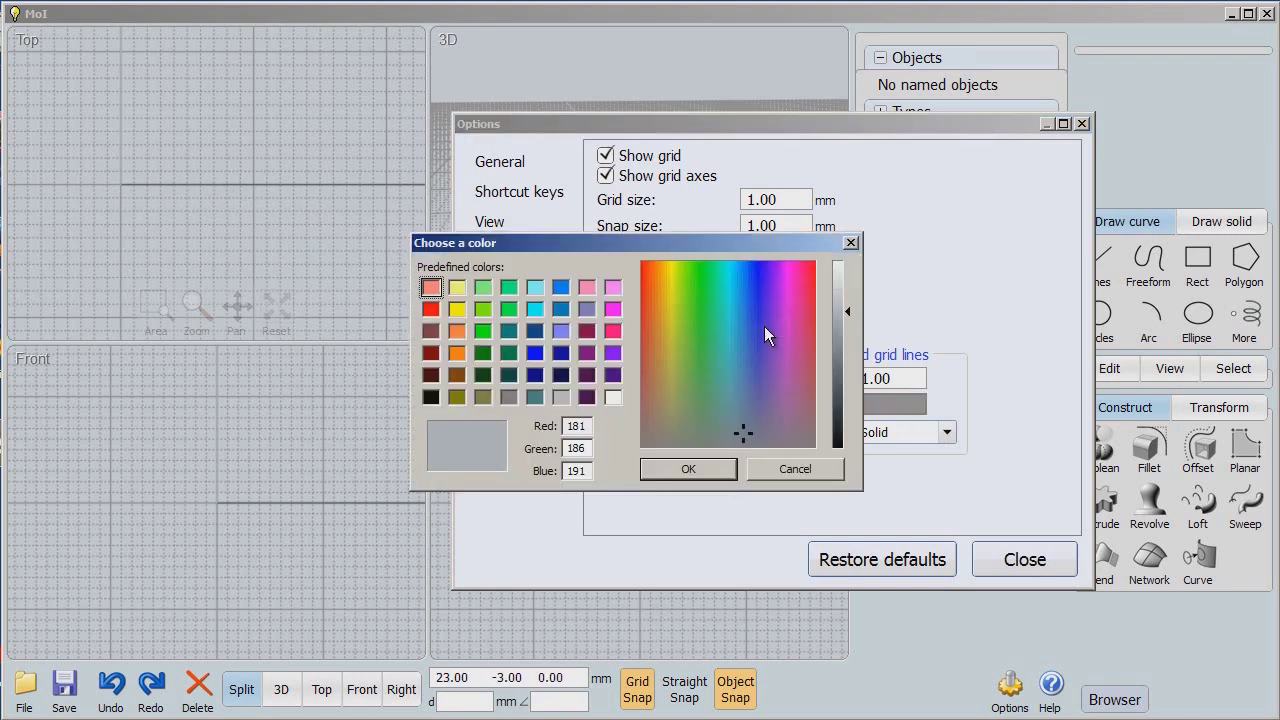
{"action": "left_click", "coordinate": [509, 397]}
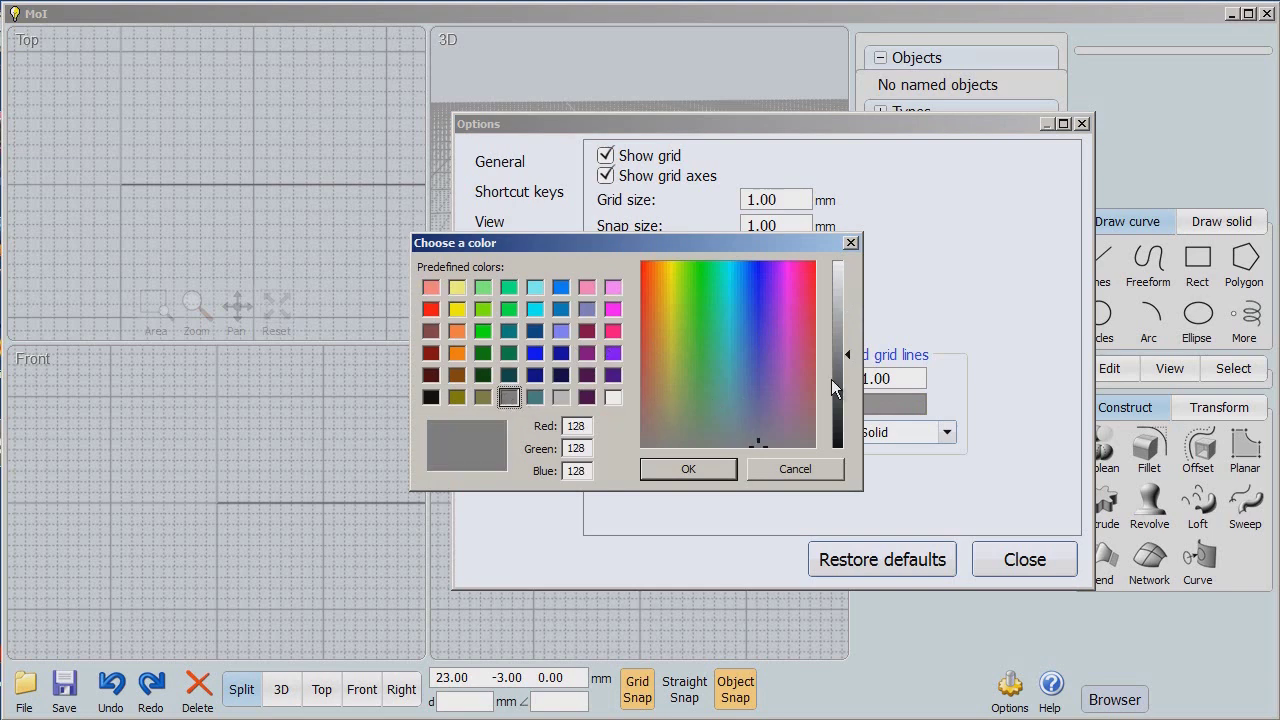
{"action": "left_click", "coordinate": [694, 474]}
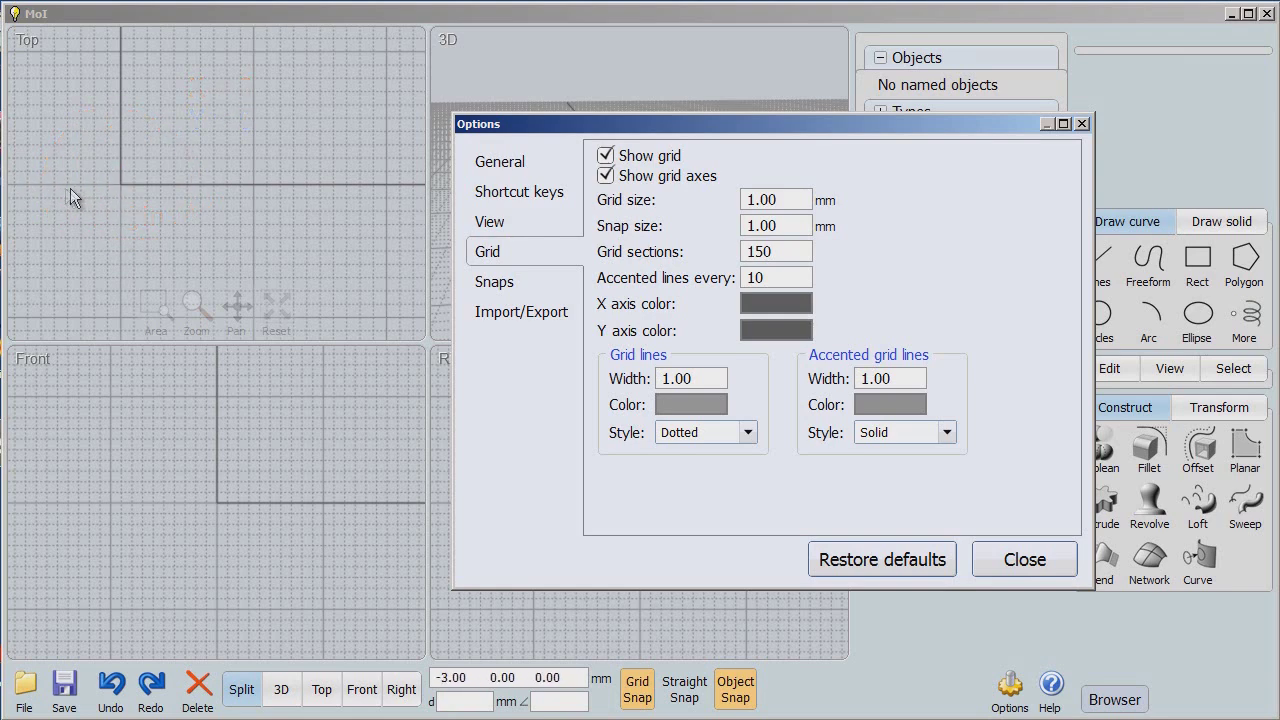
Step: Pan the Top view to shift the grid origin sideways and close the options window
{"action": "left_click_drag", "start_coordinate": [237, 309], "coordinate": [323, 308]}
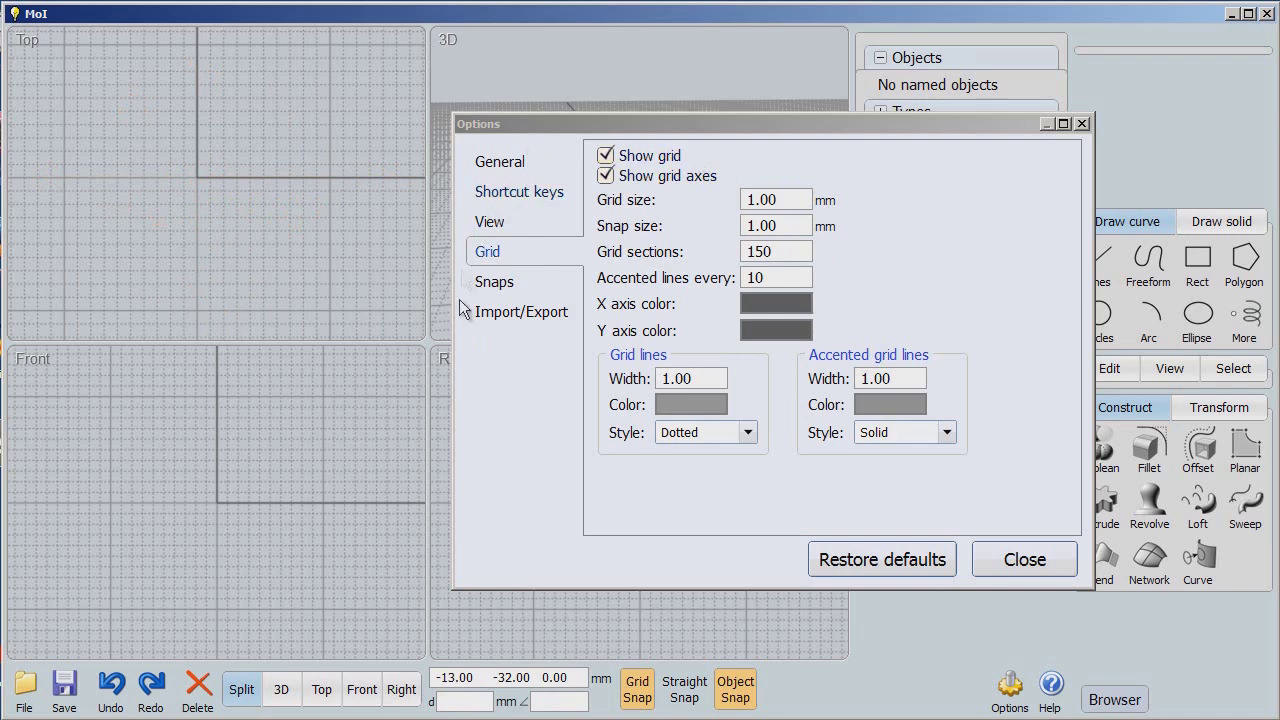
{"action": "left_click", "coordinate": [1025, 558]}
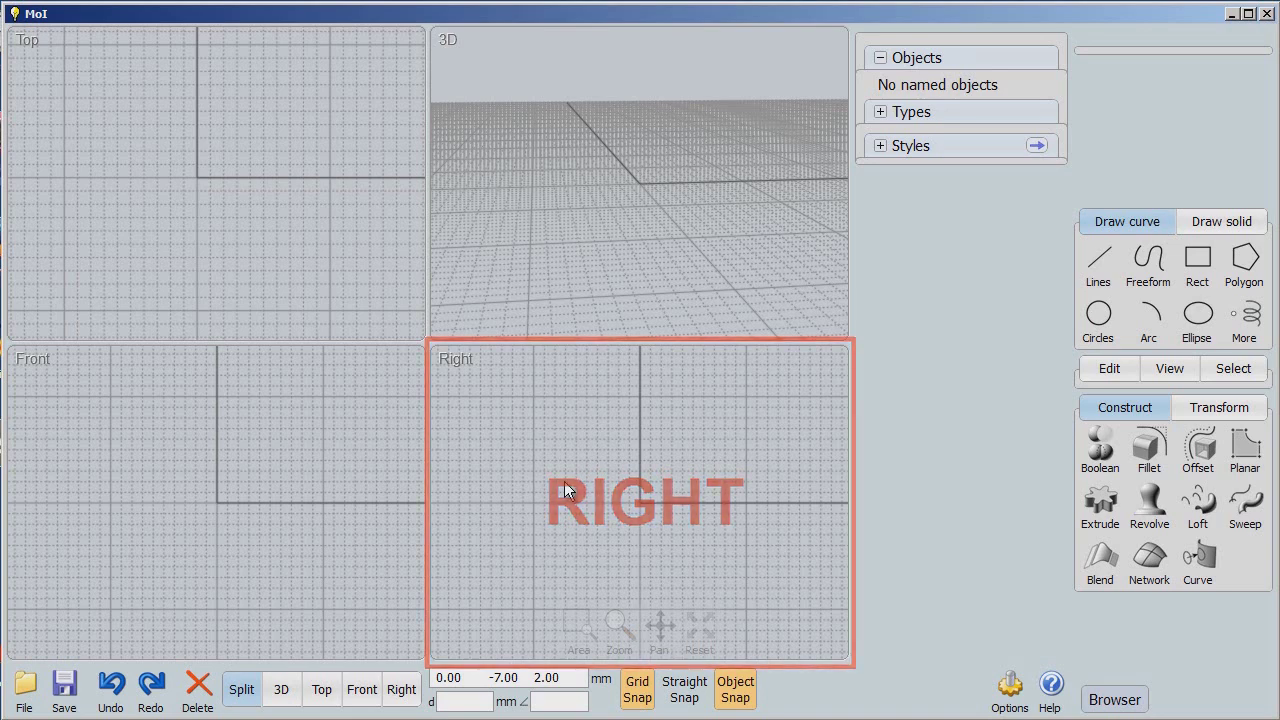
Step: Rotate the 3D view to look at the grid plane from a different angle
{"action": "mouse_move", "coordinate": [680, 312]}
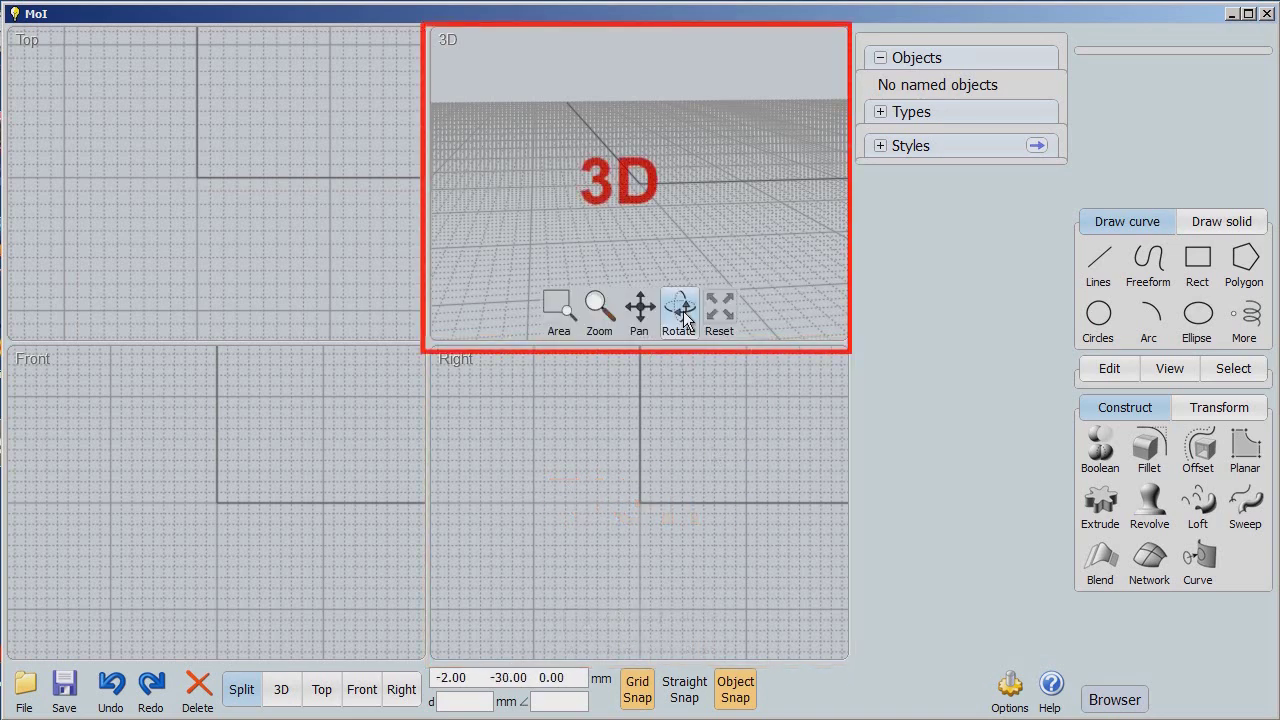
{"action": "left_click", "coordinate": [684, 319]}
{"action": "mouse_move", "coordinate": [684, 319]}
{"action": "left_mouse_down"}
{"action": "mouse_move", "coordinate": [678, 306]}
{"action": "mouse_move", "coordinate": [645, 330]}
{"action": "mouse_move", "coordinate": [682, 318]}
{"action": "left_mouse_up"}
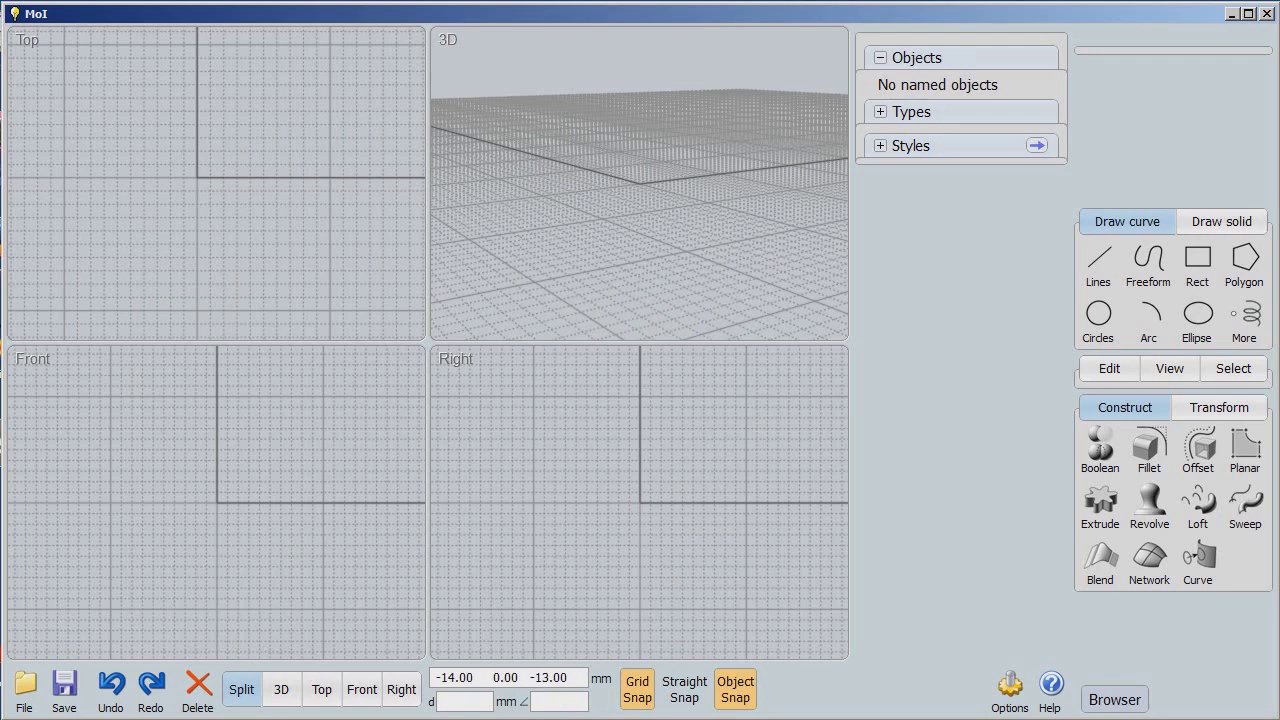
Step: Enlarge the 3D view, try panning and area-zooming across the grid plane, and reset the view
{"action": "left_click", "coordinate": [282, 690]}
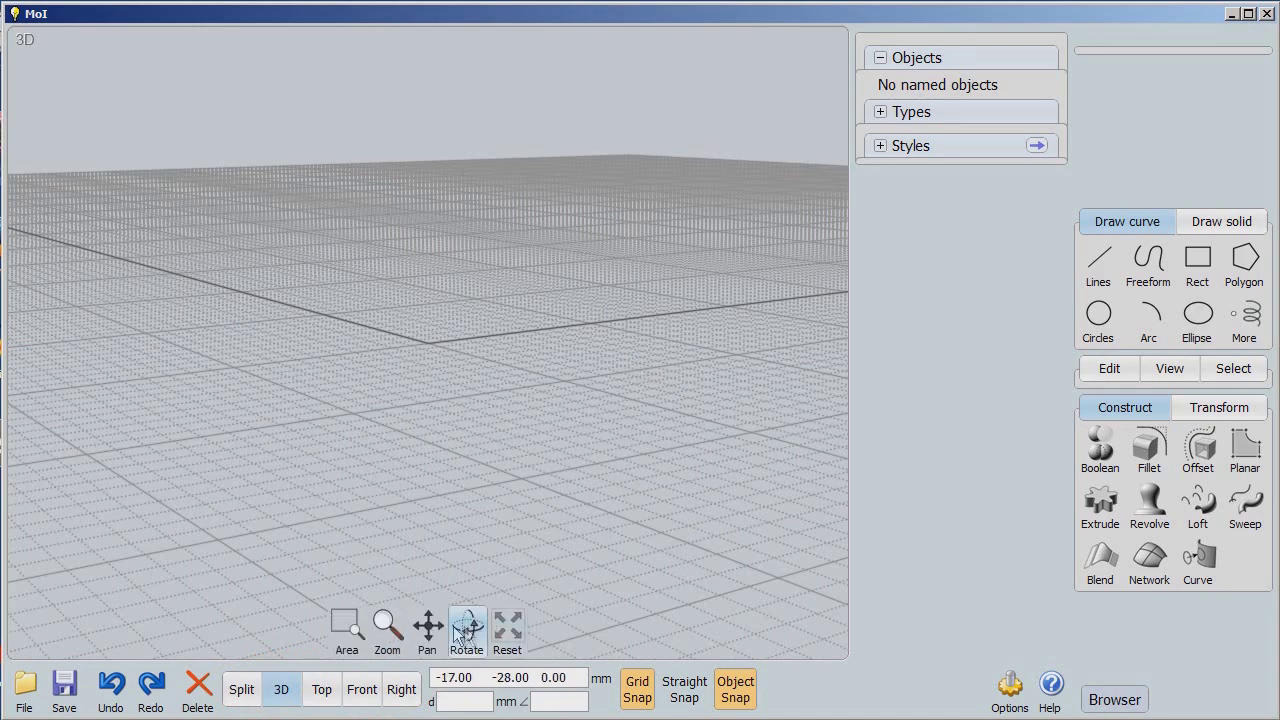
{"action": "left_click_drag", "start_coordinate": [429, 630], "coordinate": [379, 620]}
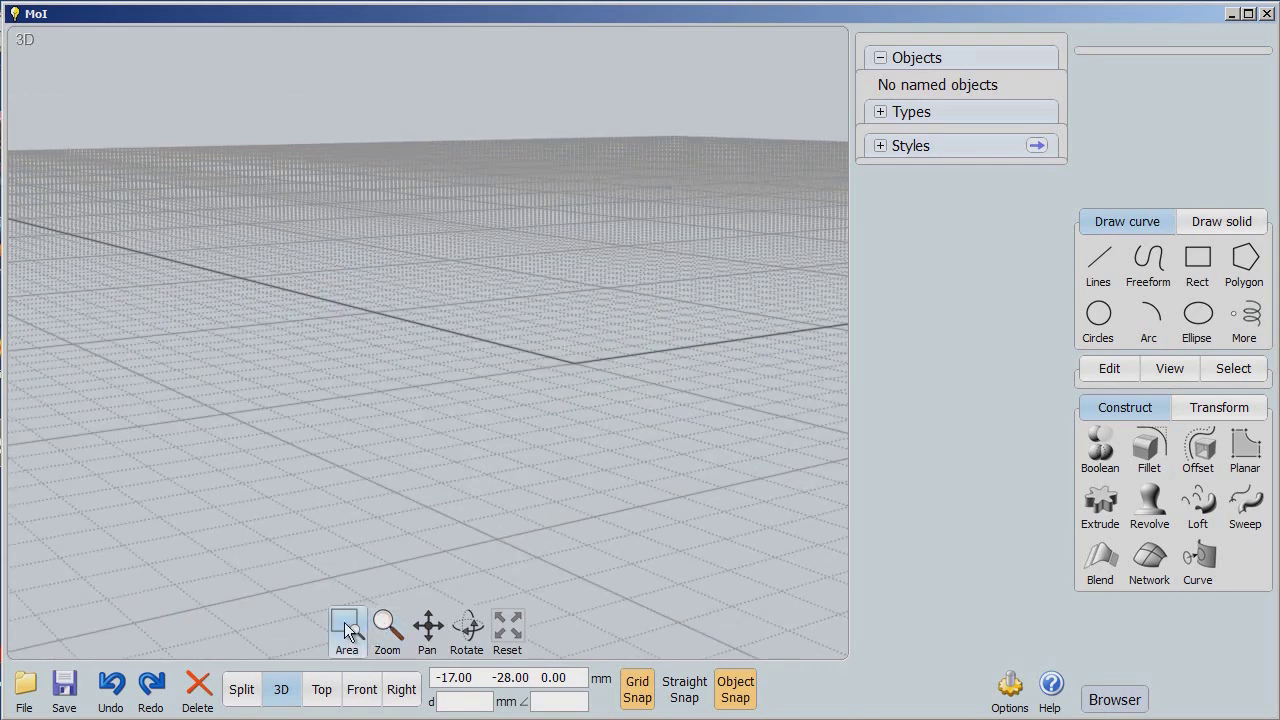
{"action": "key", "text": "c"}
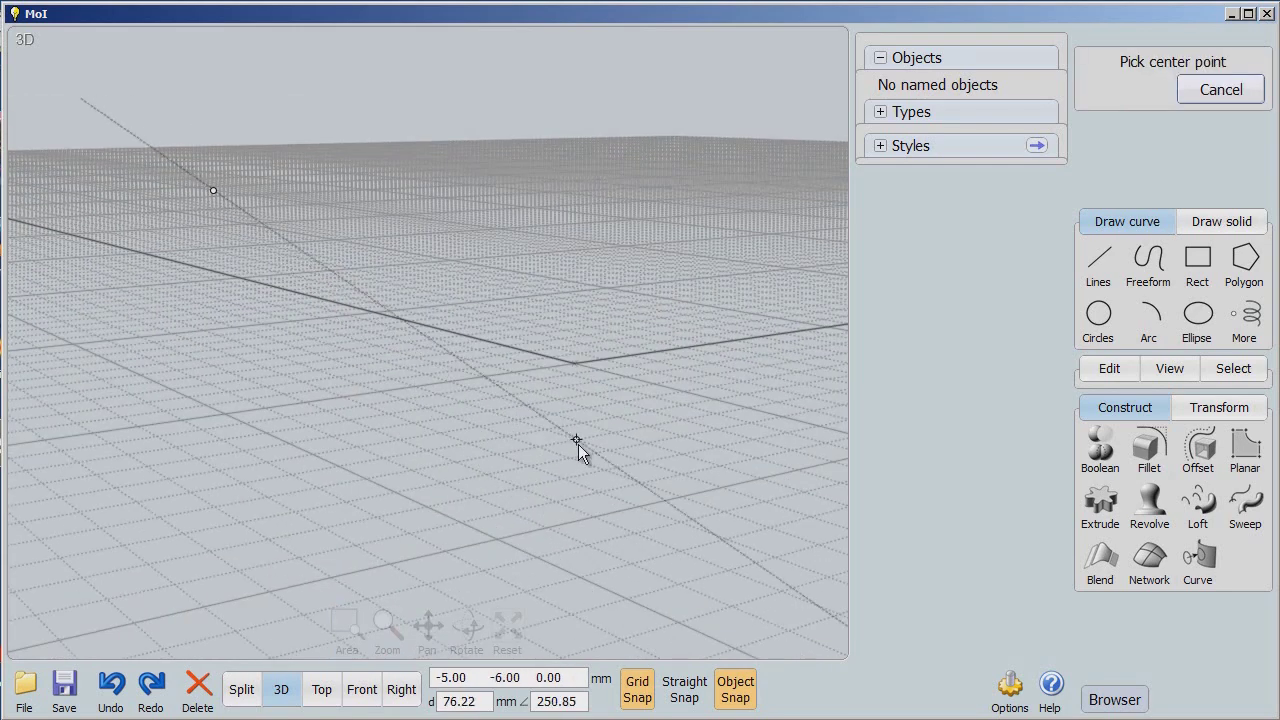
{"action": "left_click", "coordinate": [578, 444]}
{"action": "left_click", "coordinate": [335, 238]}
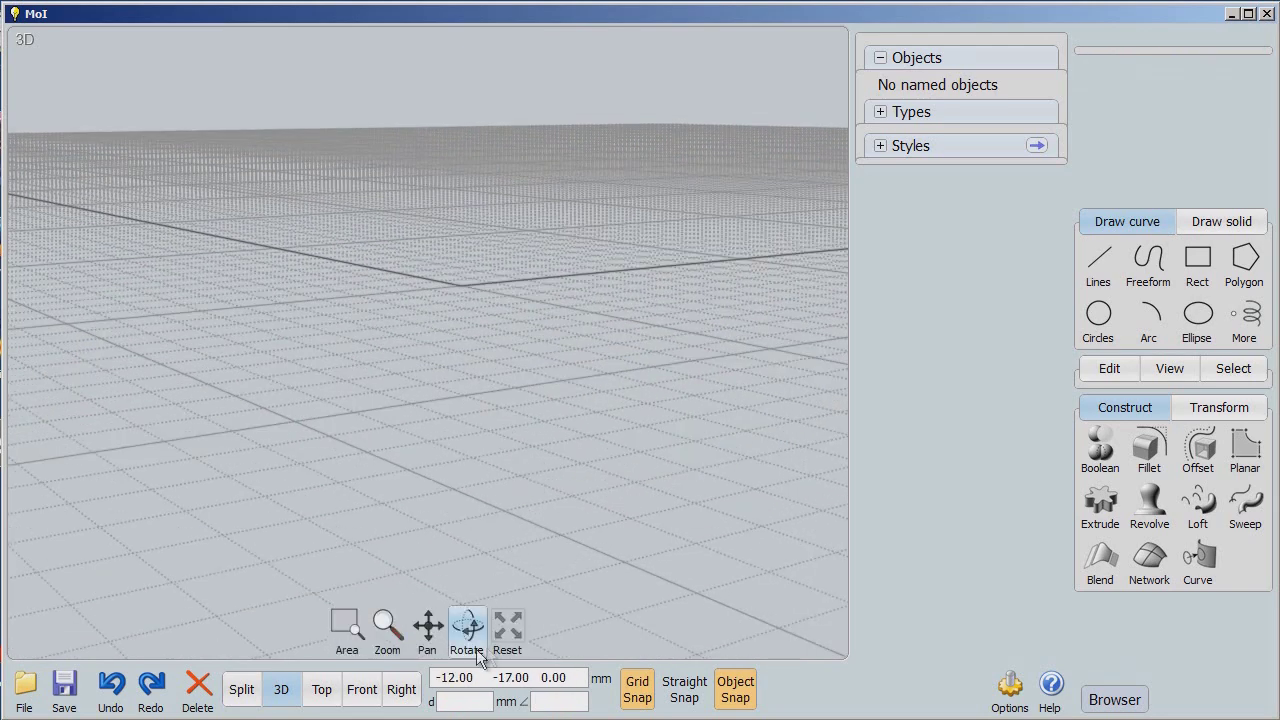
{"action": "left_click", "coordinate": [511, 626]}
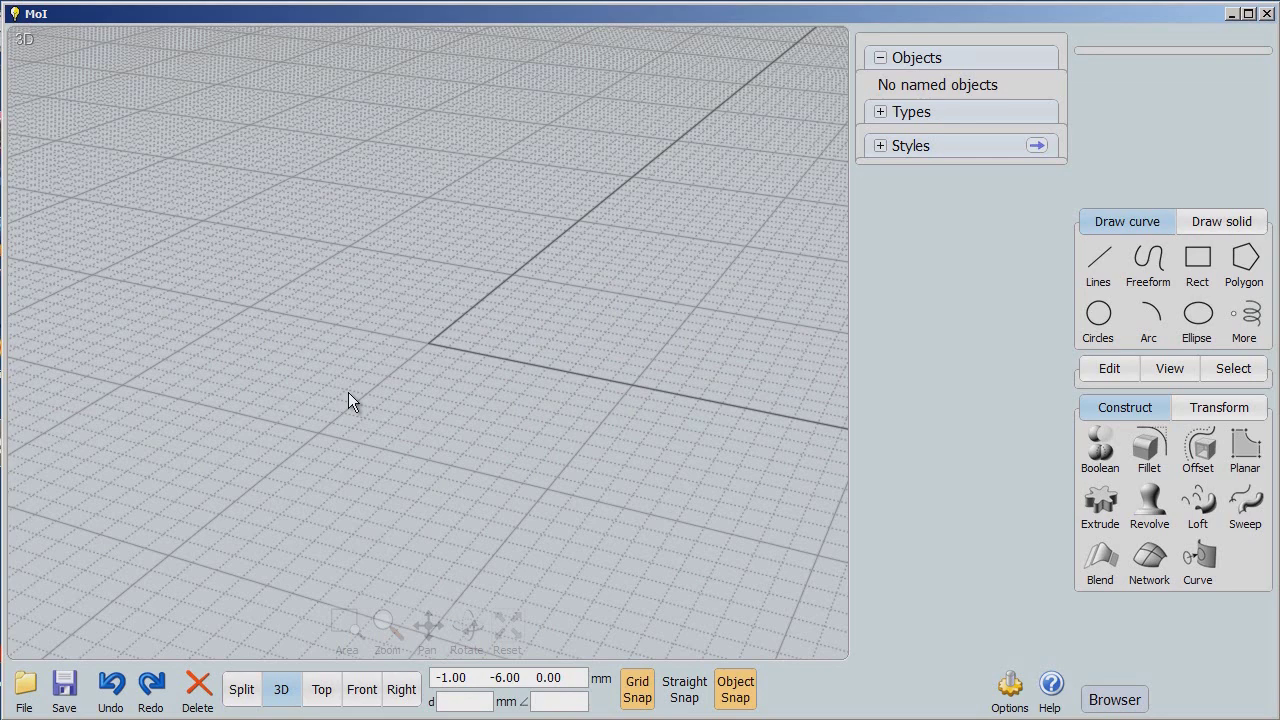
Step: Show the Top view alone and flip between Top and Bottom to compare how the grid axes are oriented
{"action": "left_click", "coordinate": [321, 697]}
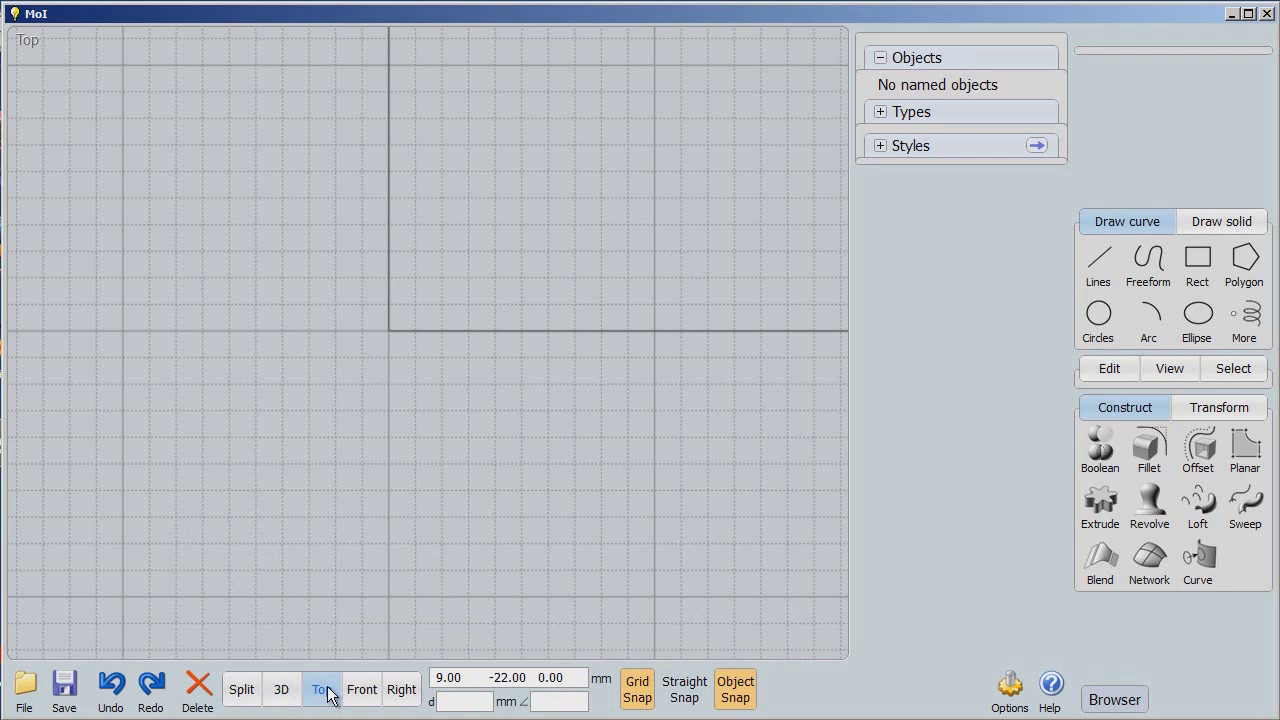
{"action": "left_click", "coordinate": [327, 697]}
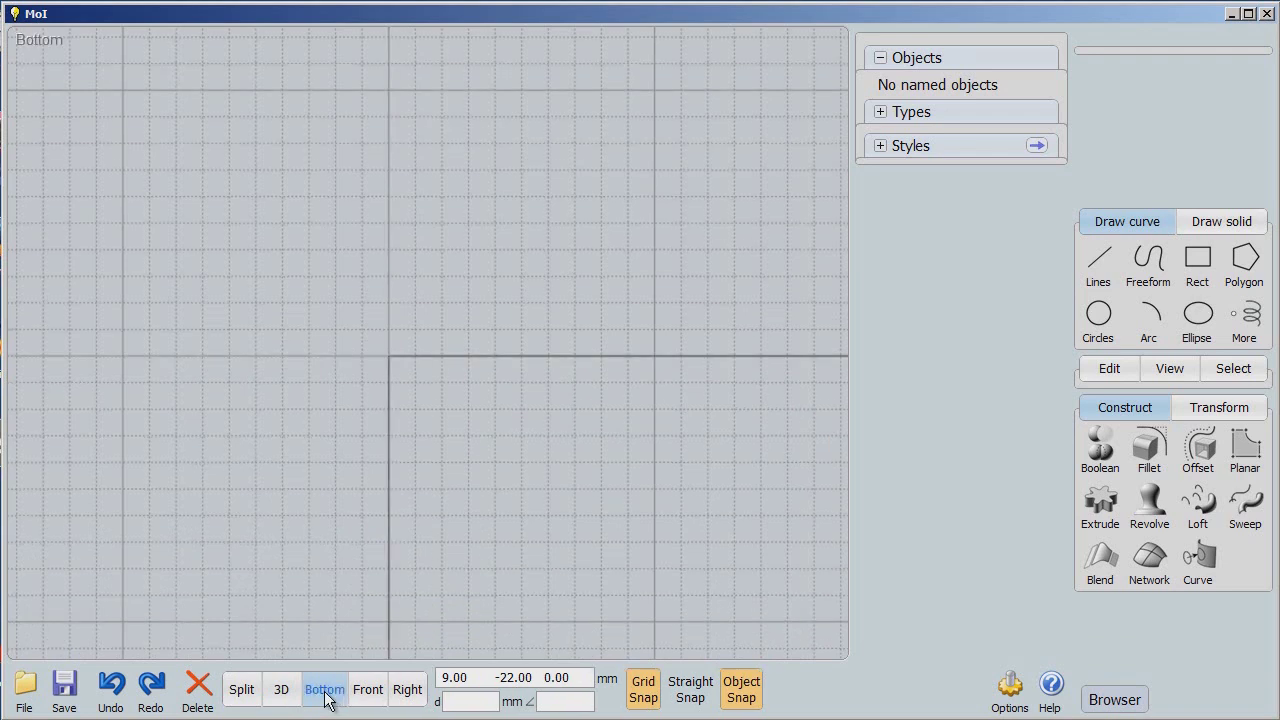
{"action": "left_click", "coordinate": [325, 697]}
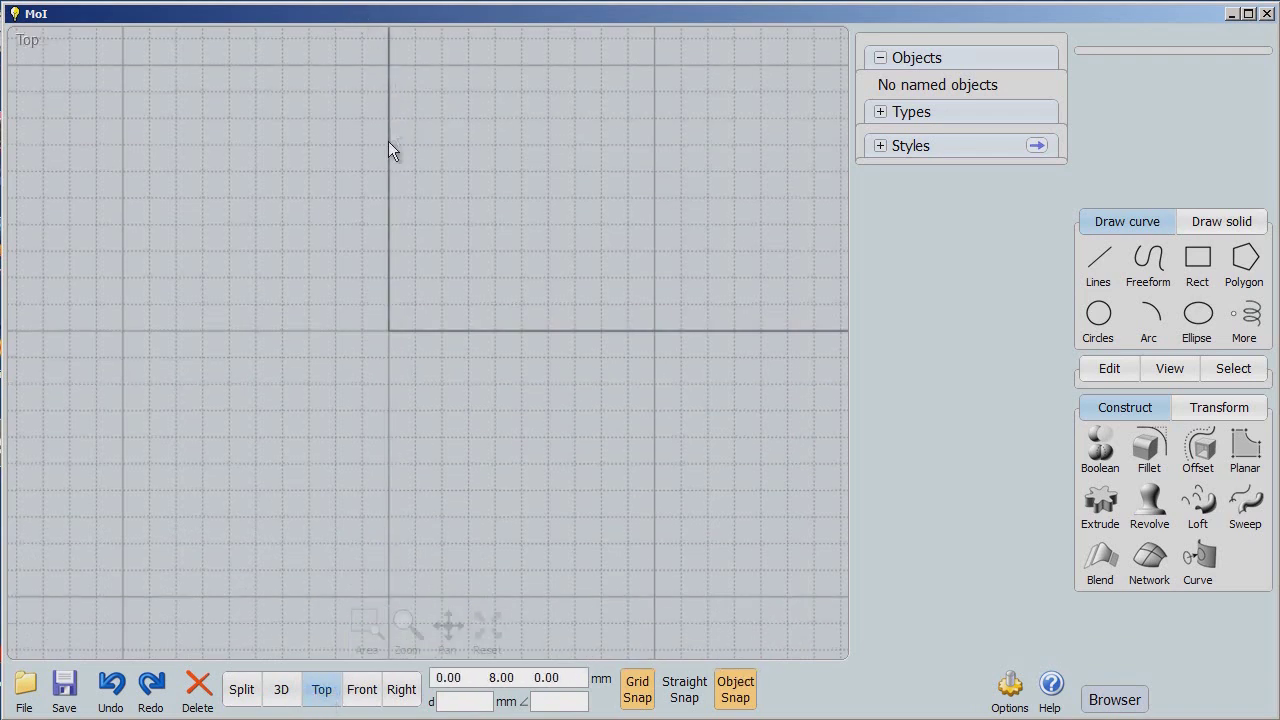
{"action": "left_click", "coordinate": [326, 696]}
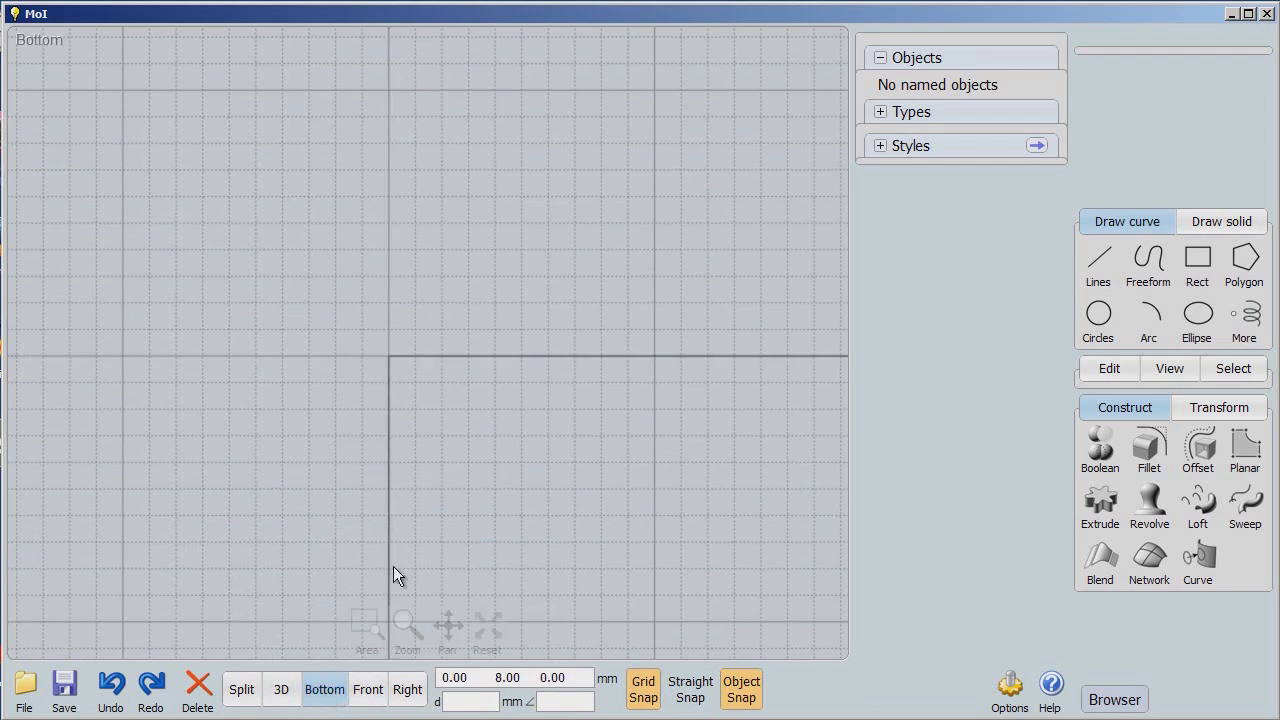
{"action": "left_click", "coordinate": [335, 697]}
Step: Show the Front view alone, flip it to the Back view to check the axis direction, and return to Front
{"action": "left_click", "coordinate": [363, 692]}
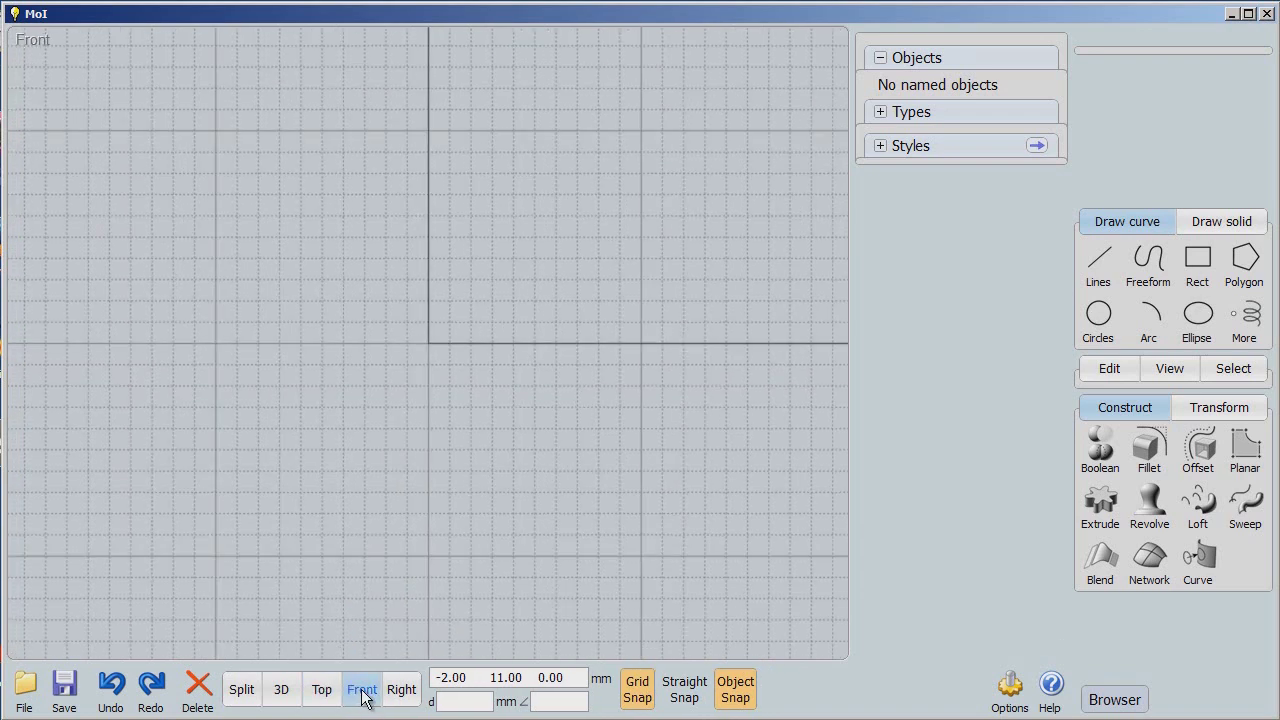
{"action": "left_click", "coordinate": [363, 692]}
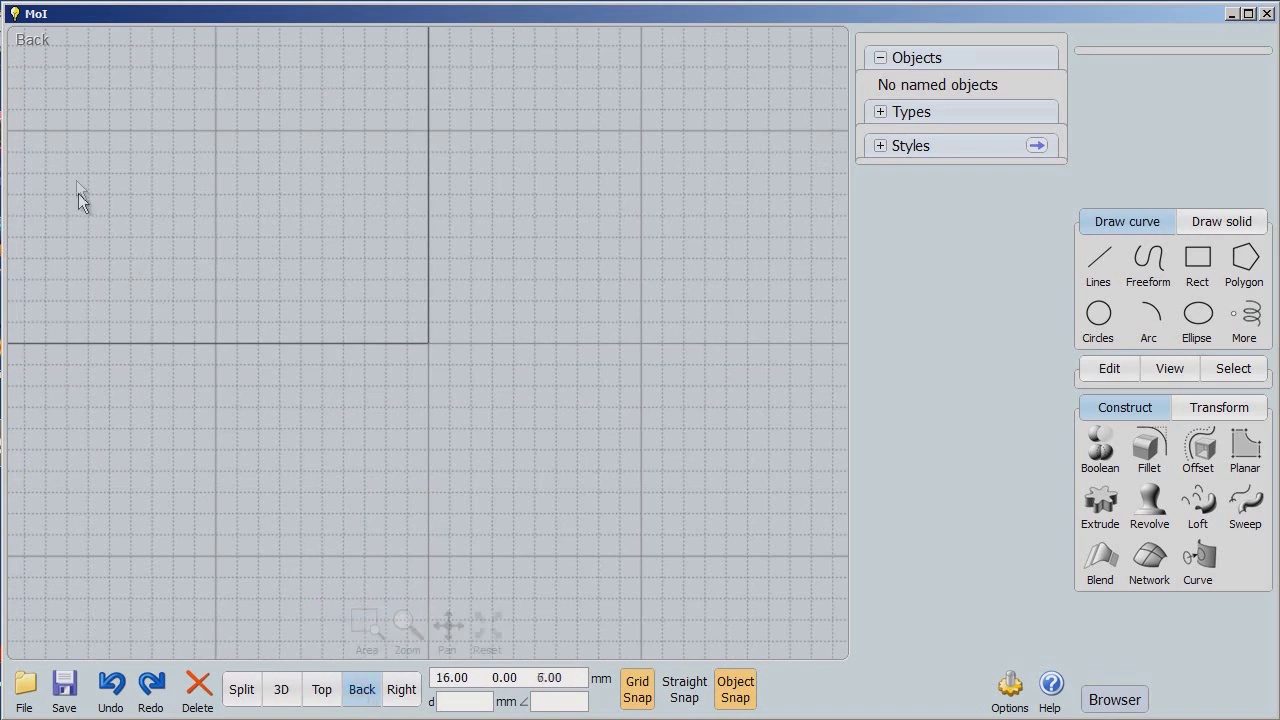
{"action": "left_click_drag", "start_coordinate": [14, 68], "coordinate": [82, 63]}
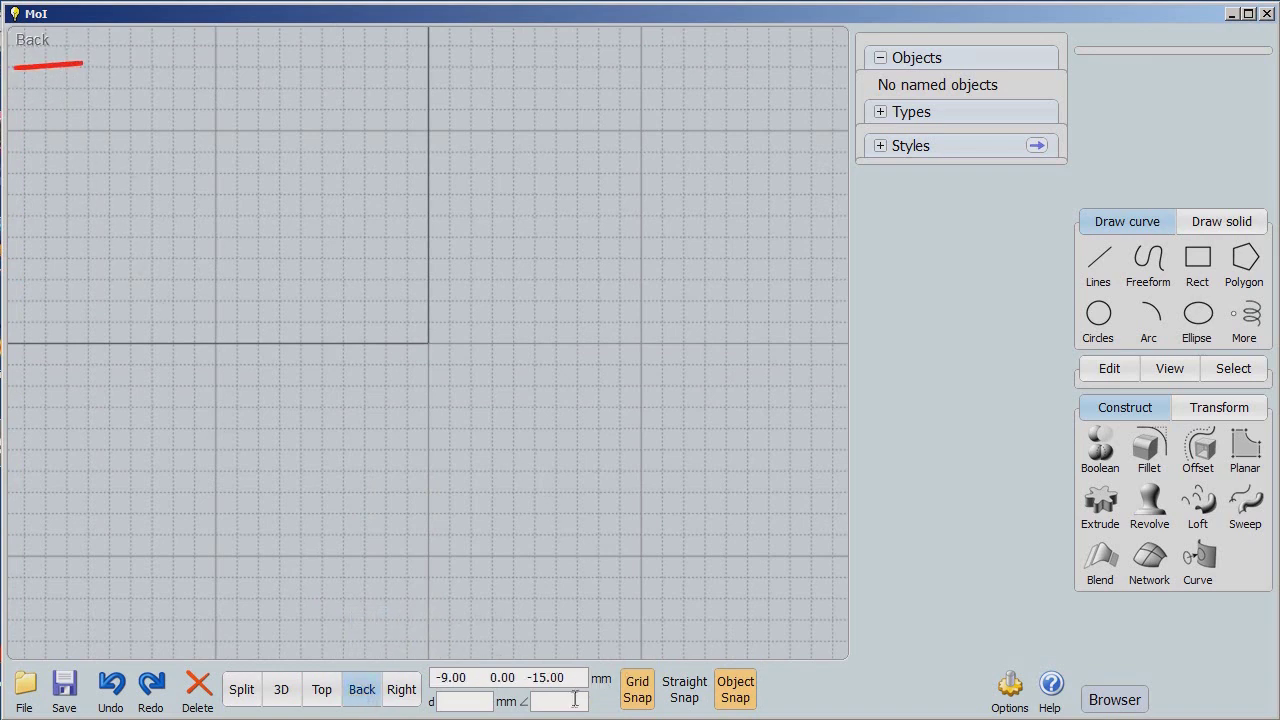
{"action": "left_click", "coordinate": [363, 692]}
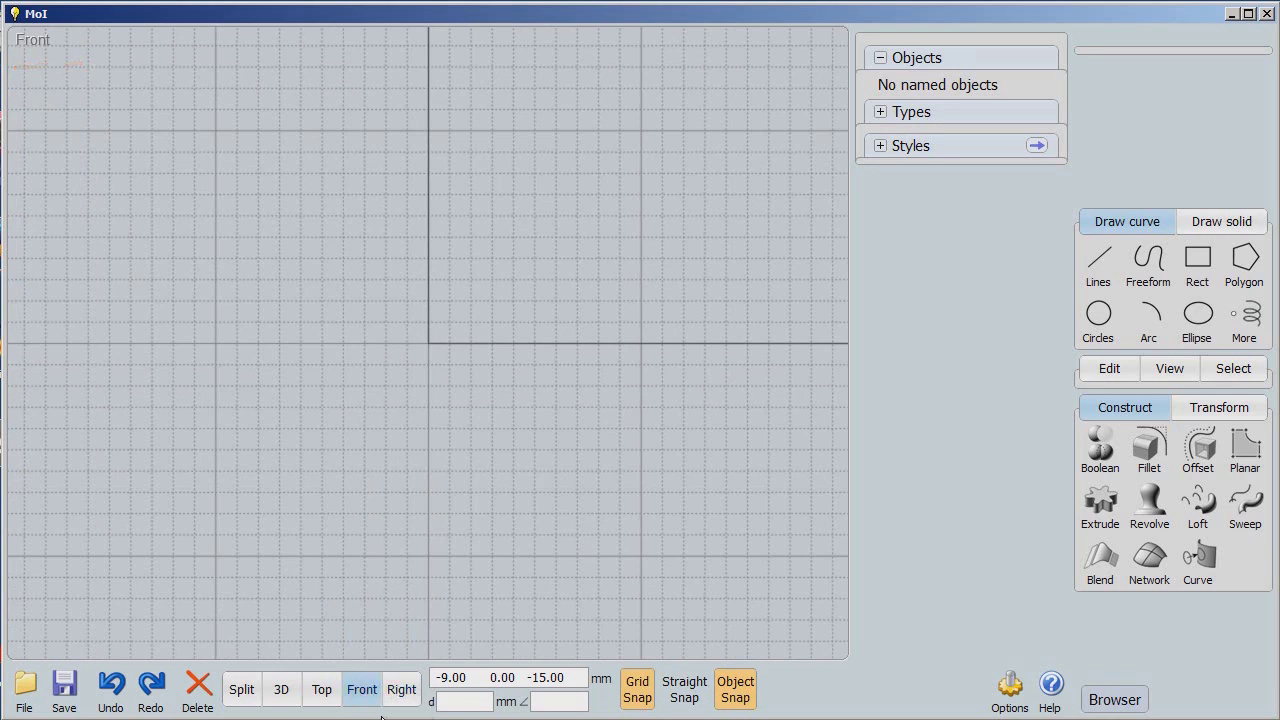
Step: Show the Right view alone, flip it to the opposite side and return to Right
{"action": "left_click", "coordinate": [403, 690]}
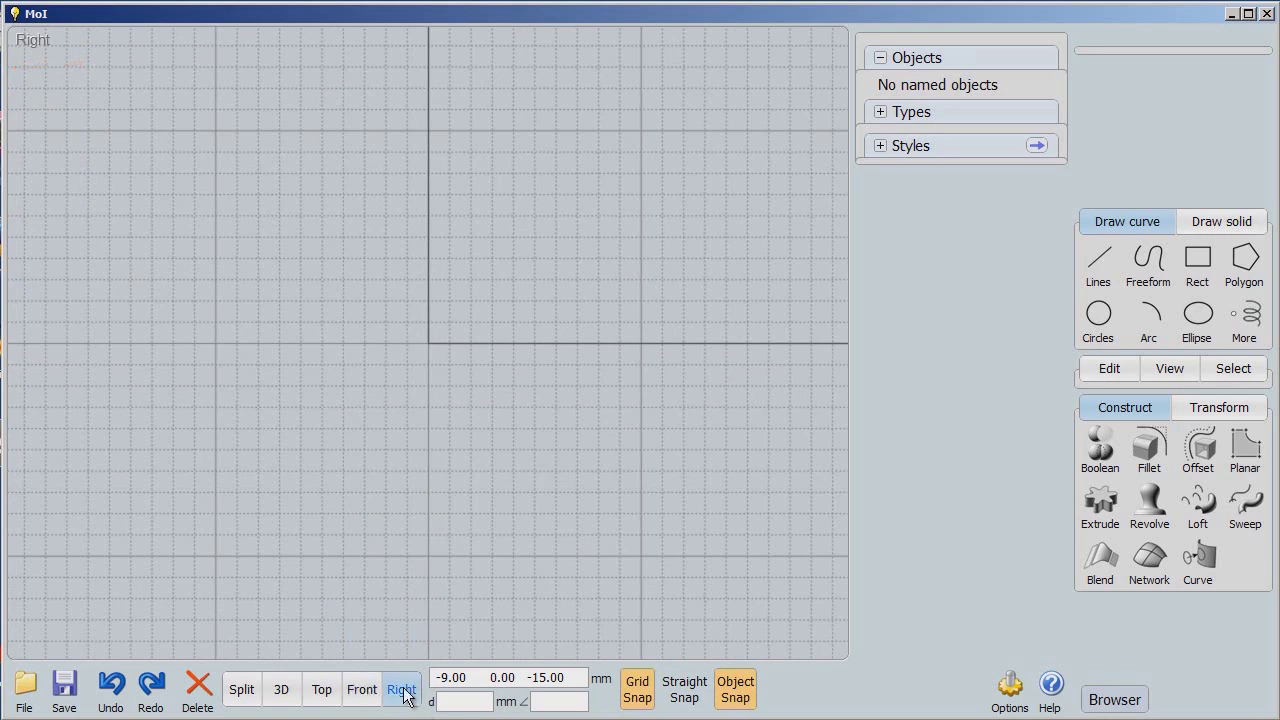
{"action": "left_click", "coordinate": [403, 690]}
{"action": "left_click", "coordinate": [403, 690]}
Step: Restore the four-view split layout and expand the Edit tools
{"action": "left_click", "coordinate": [241, 689]}
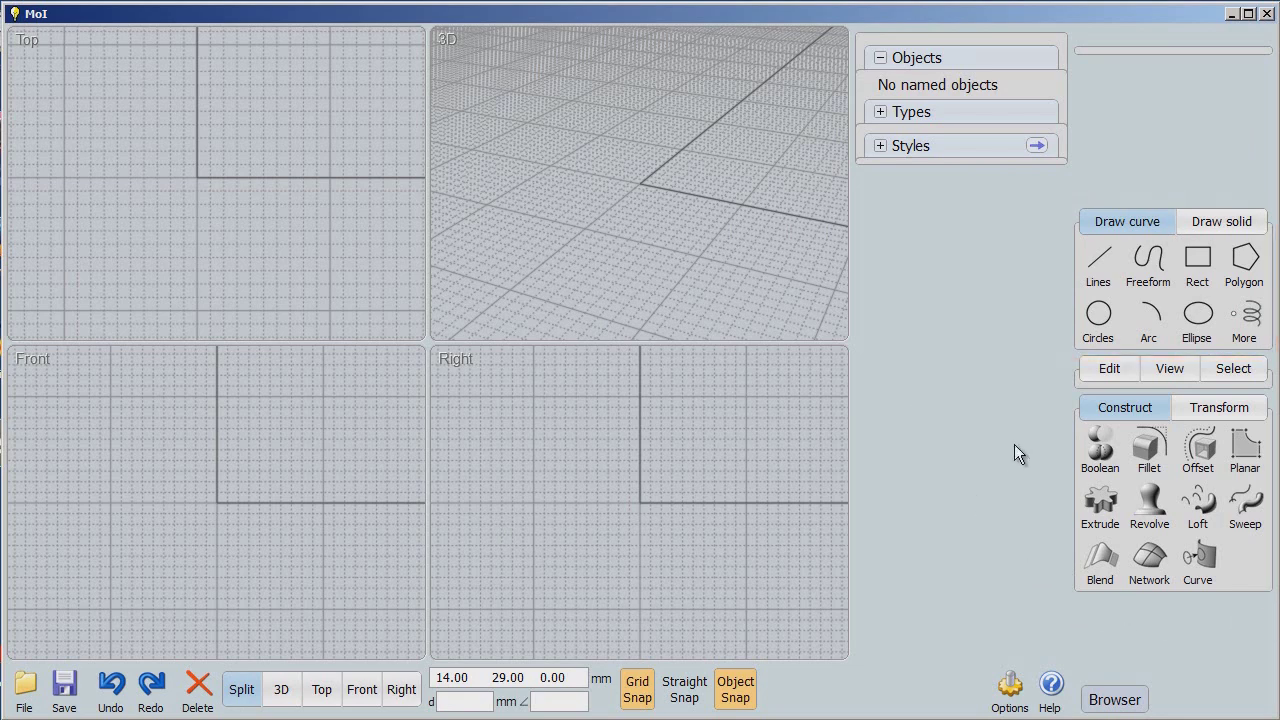
{"action": "left_click", "coordinate": [1108, 372]}
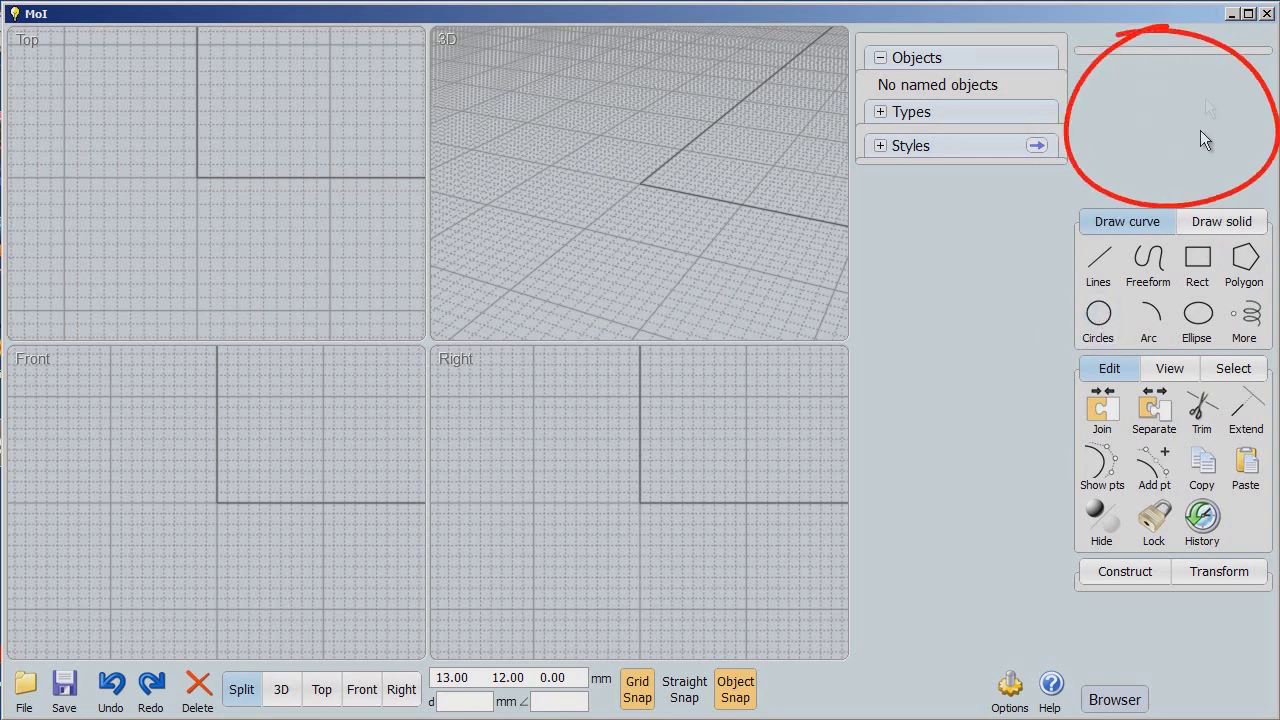
Step: Draw a center-point circle at the origin in the Top view with a diameter of 10 mm
{"action": "left_click", "coordinate": [1098, 316]}
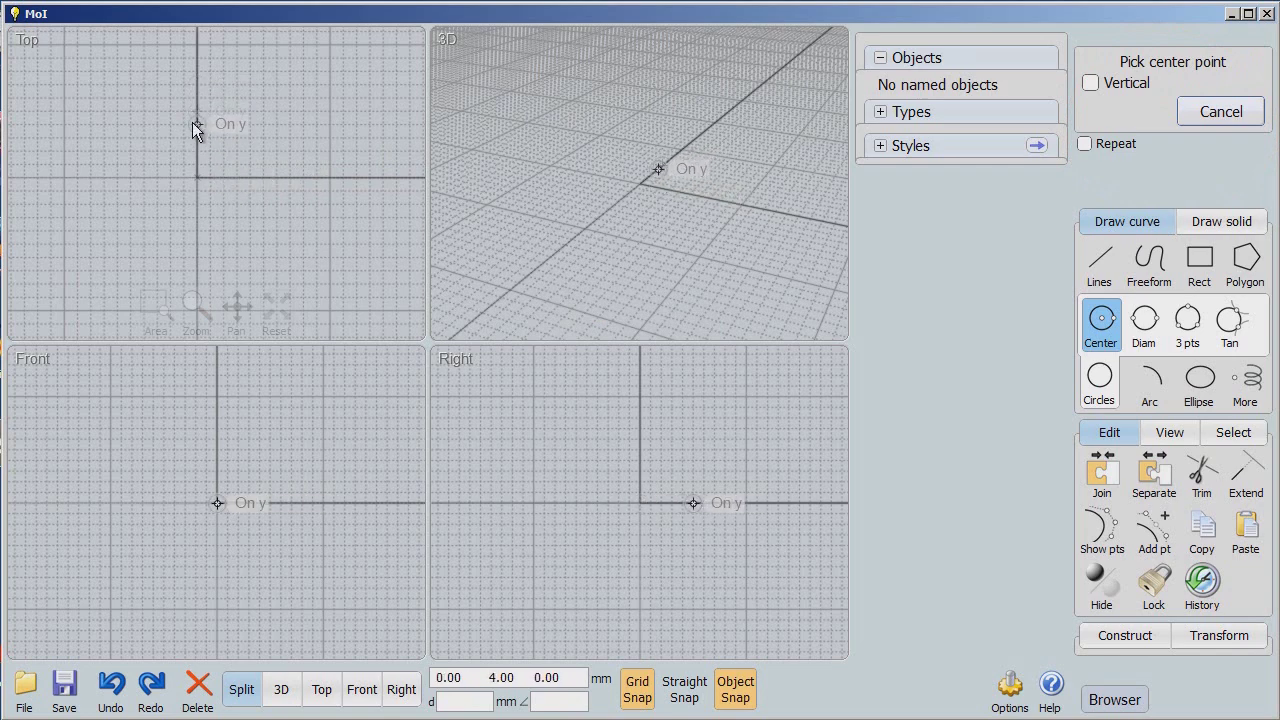
{"action": "left_click", "coordinate": [196, 177]}
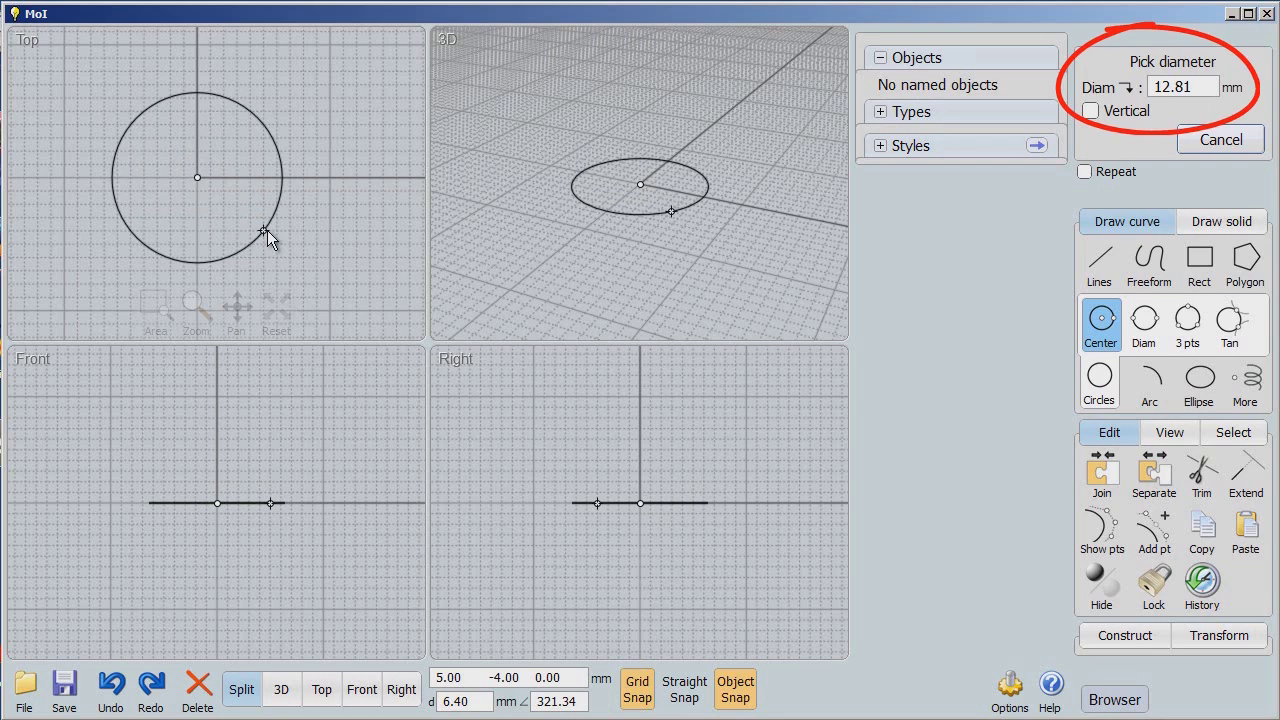
{"action": "type", "text": "10"}
{"action": "key", "text": "Return"}
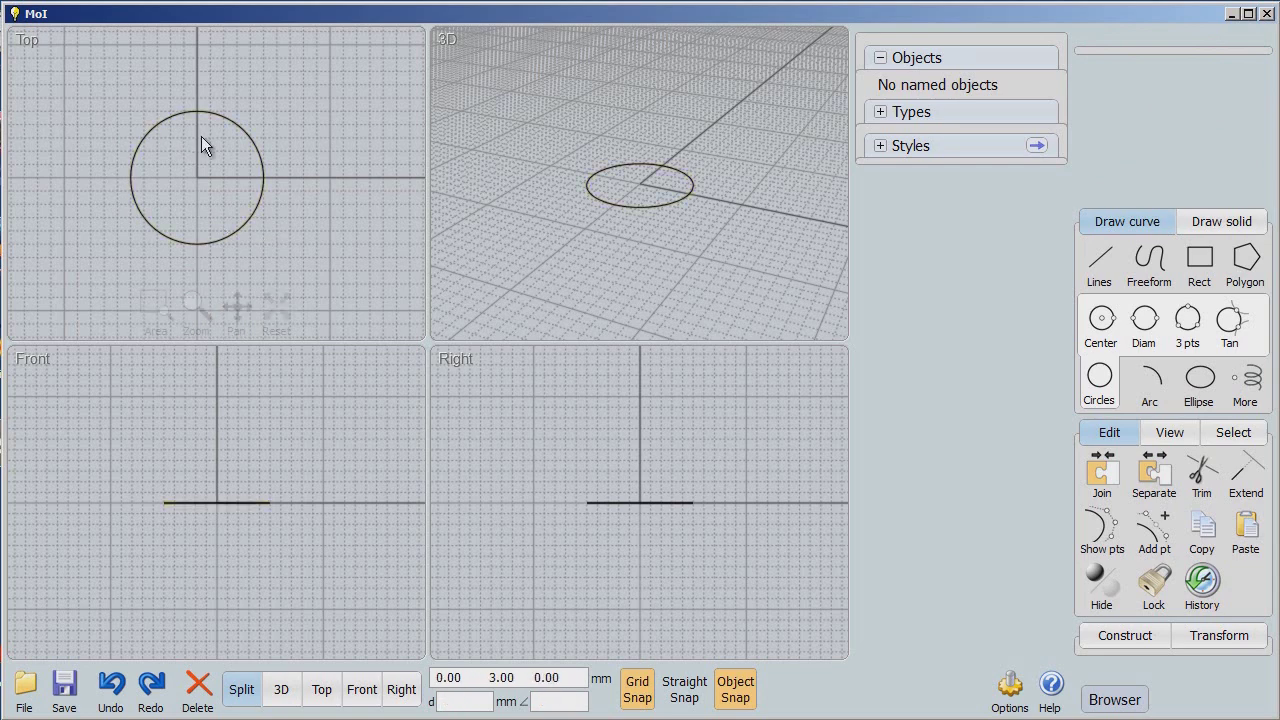
Step: Select the circle at the origin to view its properties, and undo its creation
{"action": "key", "text": "ctrl+a"}
{"action": "left_click", "coordinate": [256, 148]}
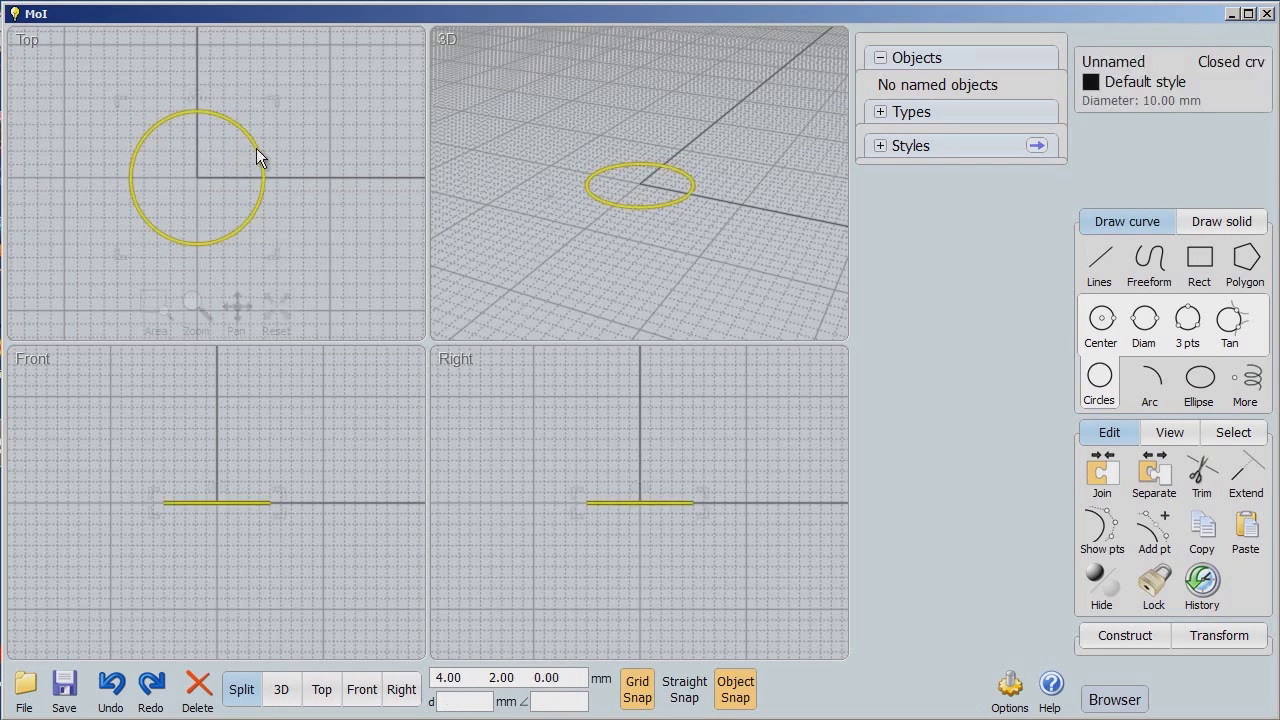
{"action": "left_click", "coordinate": [110, 686]}
{"action": "left_click", "coordinate": [110, 686]}
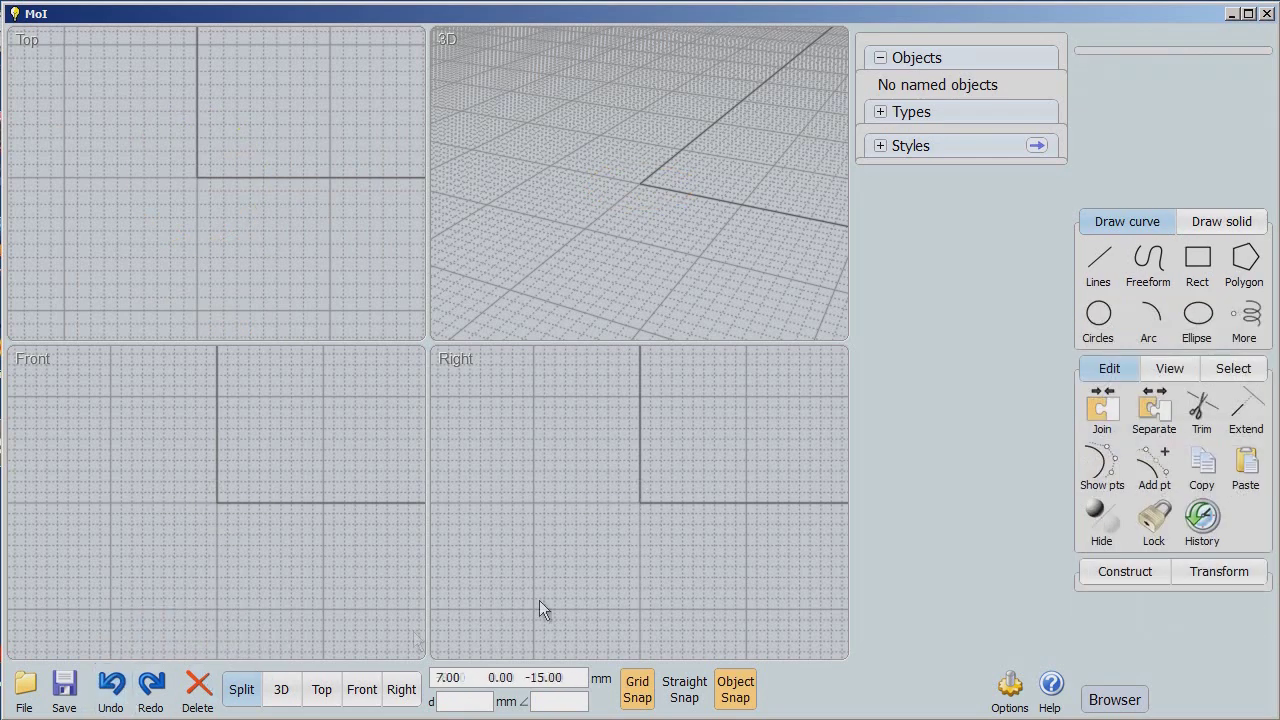
Step: Draw a center-point circle at the origin in the Top view, switching the size entry to radius and setting it to 20 mm
{"action": "left_click", "coordinate": [1097, 320]}
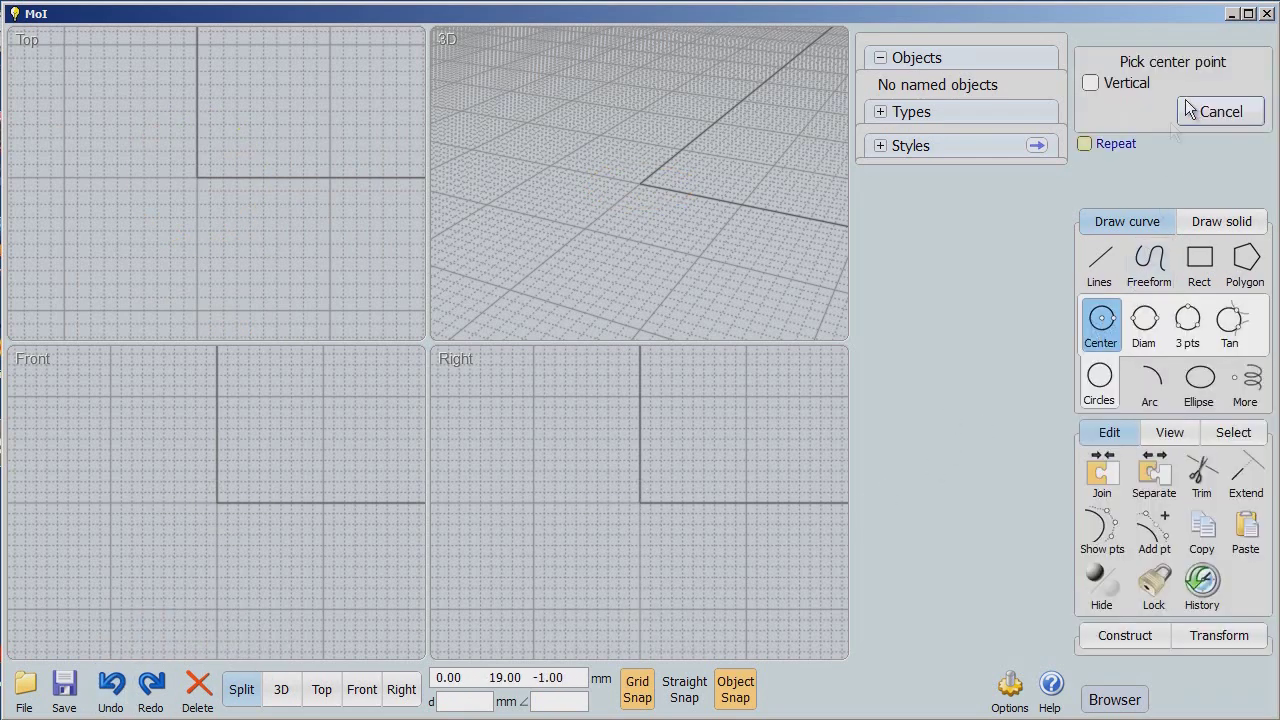
{"action": "left_click", "coordinate": [206, 181]}
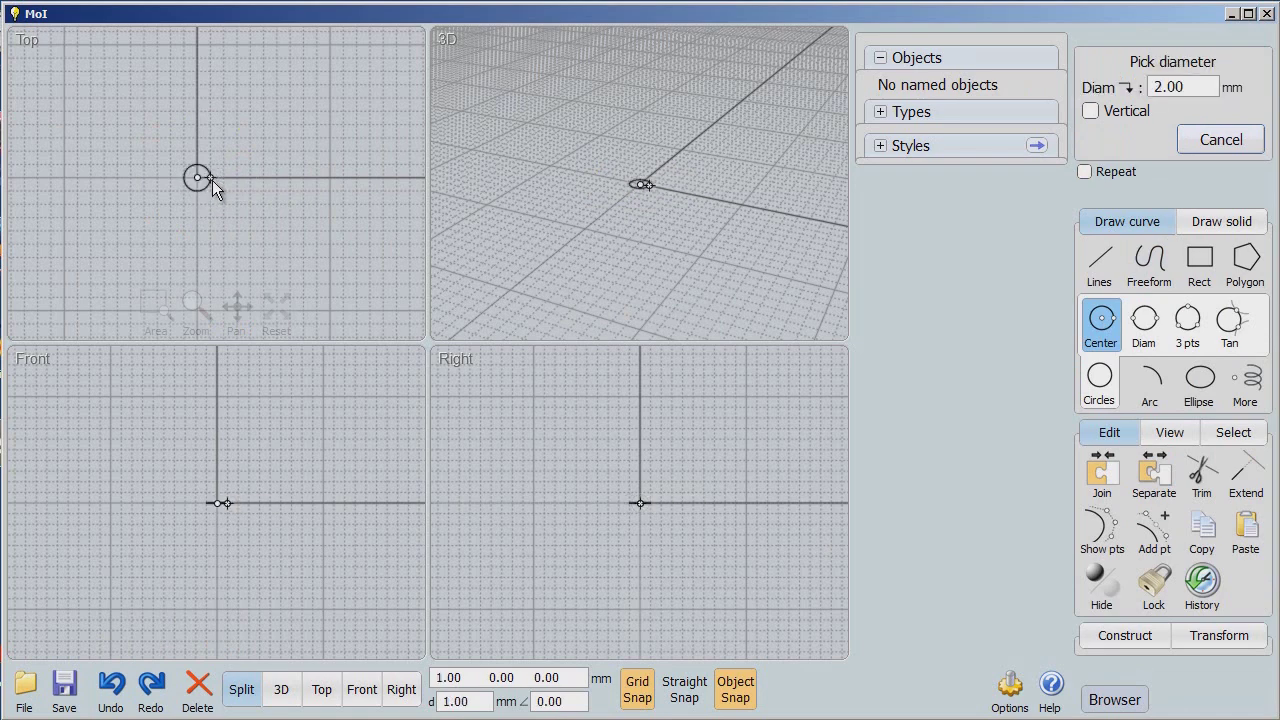
{"action": "left_click", "coordinate": [1104, 88]}
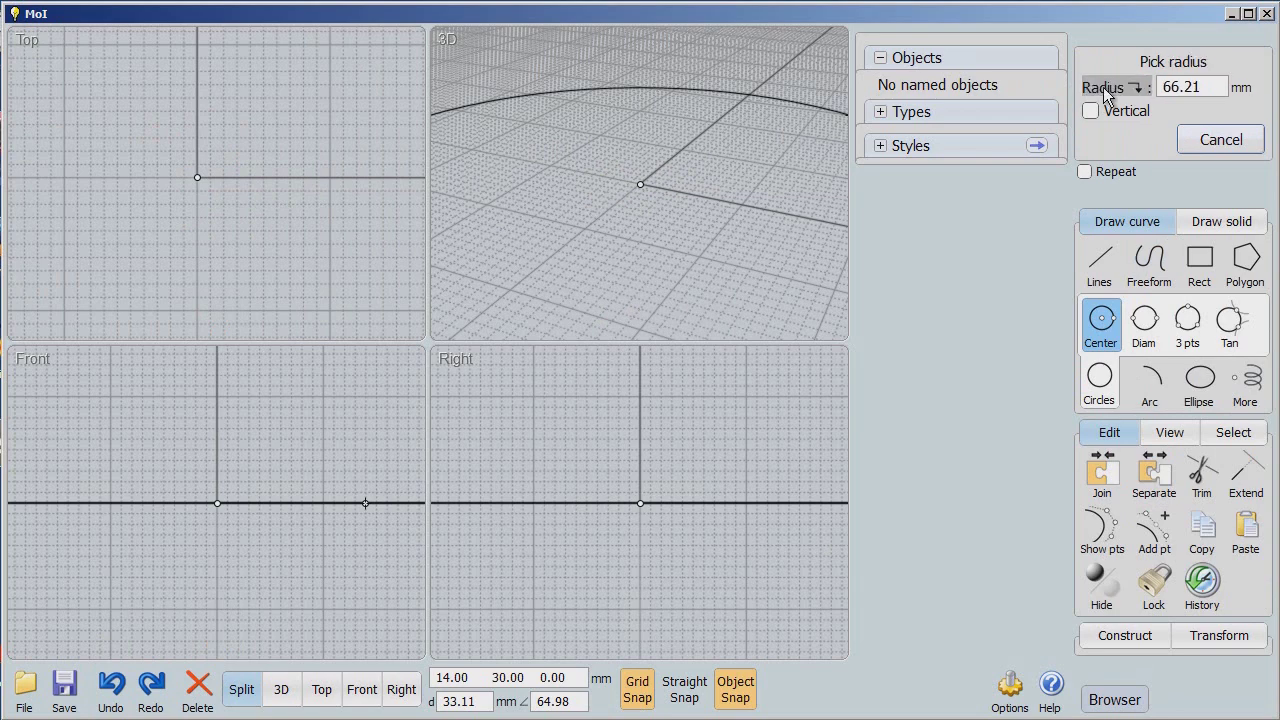
{"action": "left_click", "coordinate": [1104, 88]}
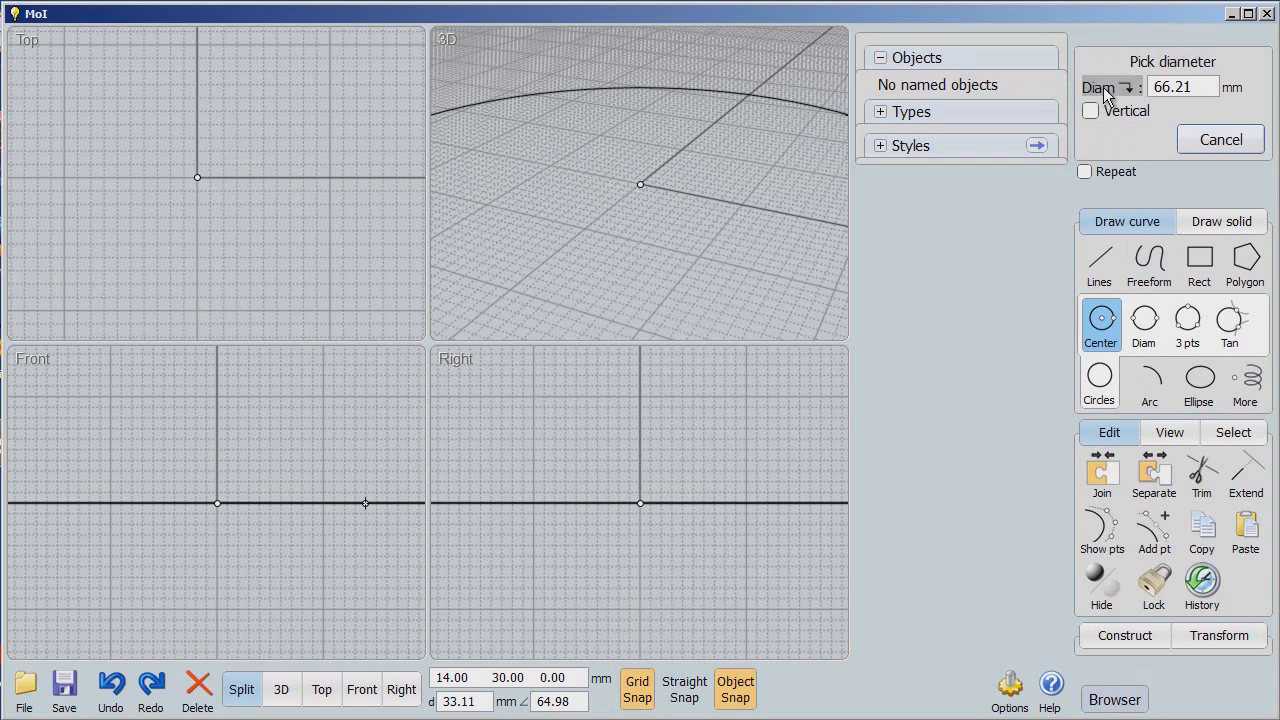
{"action": "left_click", "coordinate": [1104, 88]}
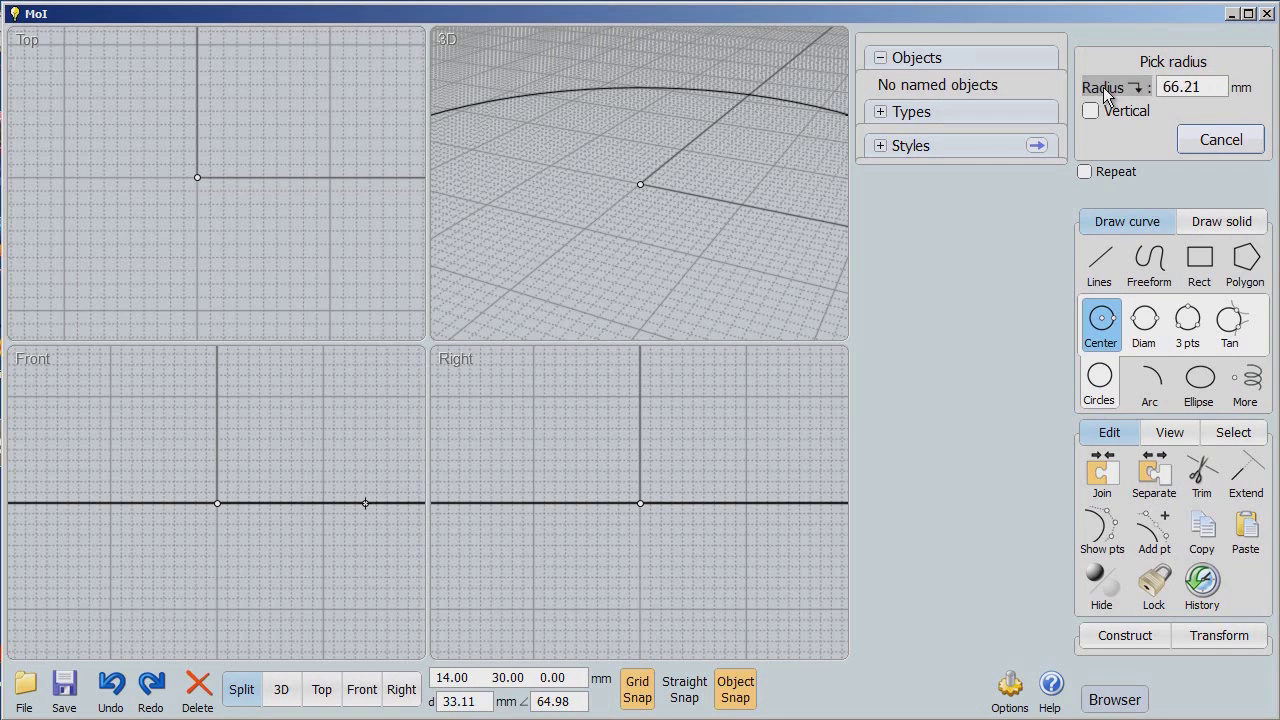
{"action": "left_click_drag", "start_coordinate": [1216, 88], "coordinate": [1157, 88]}
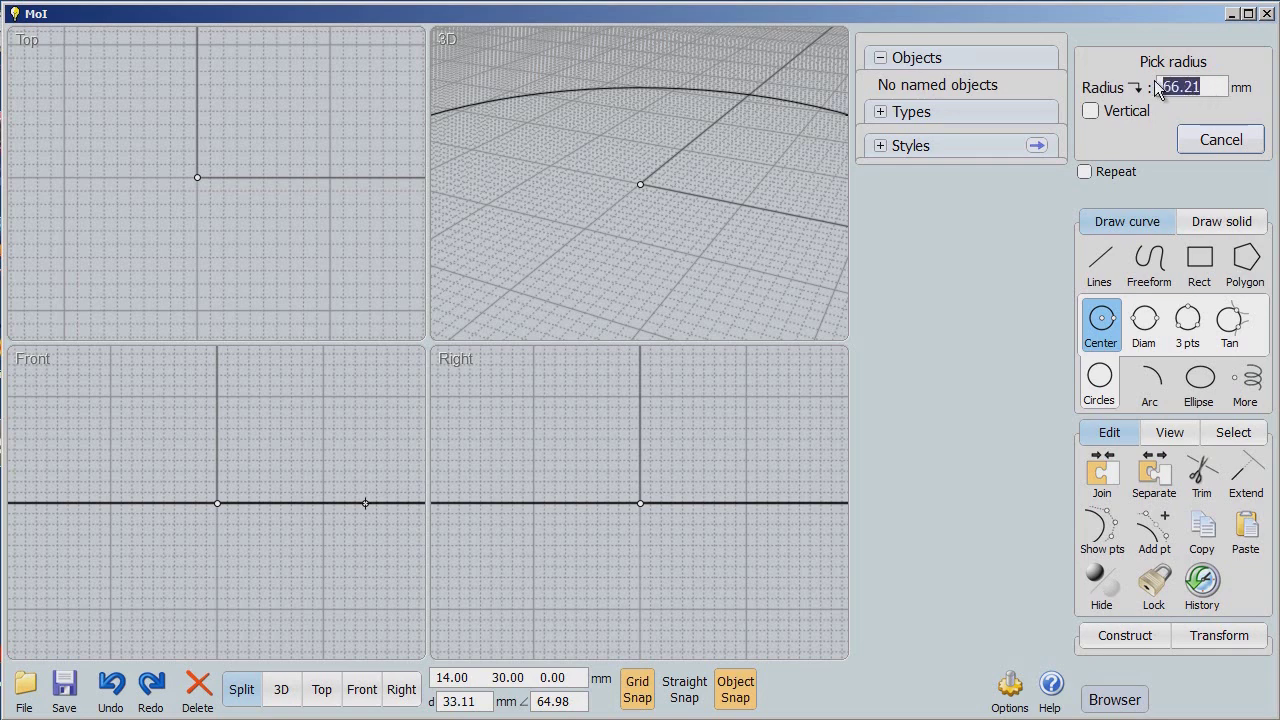
{"action": "left_click", "coordinate": [1156, 88]}
{"action": "type", "text": "20"}
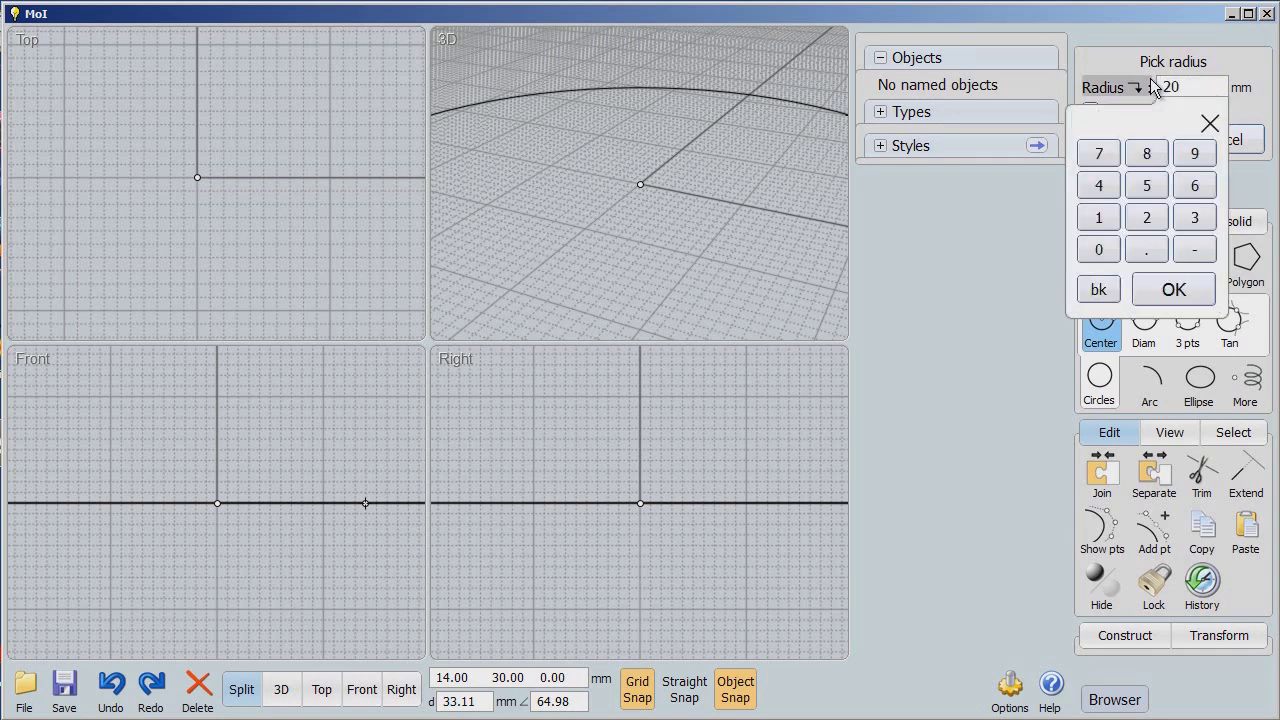
{"action": "key", "text": "Return"}
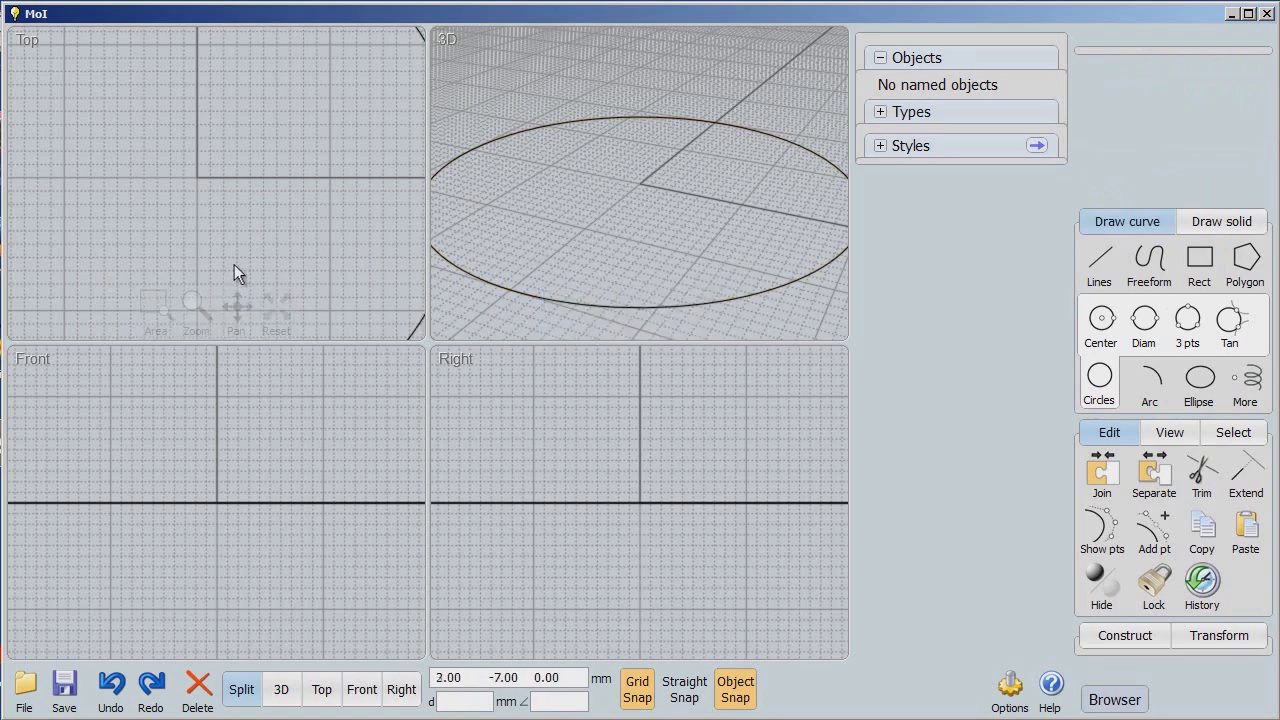
Step: Reset the Top, 3D, Front and Right views so the whole circle fits in each
{"action": "scroll", "coordinate": [236, 270], "scroll_direction": "down", "scroll_amount": 3}
{"action": "scroll", "coordinate": [234, 268], "scroll_direction": "down", "scroll_amount": 2}
{"action": "scroll", "coordinate": [292, 262], "scroll_direction": "up", "scroll_amount": 1}
{"action": "scroll", "coordinate": [290, 264], "scroll_direction": "up", "scroll_amount": 3}
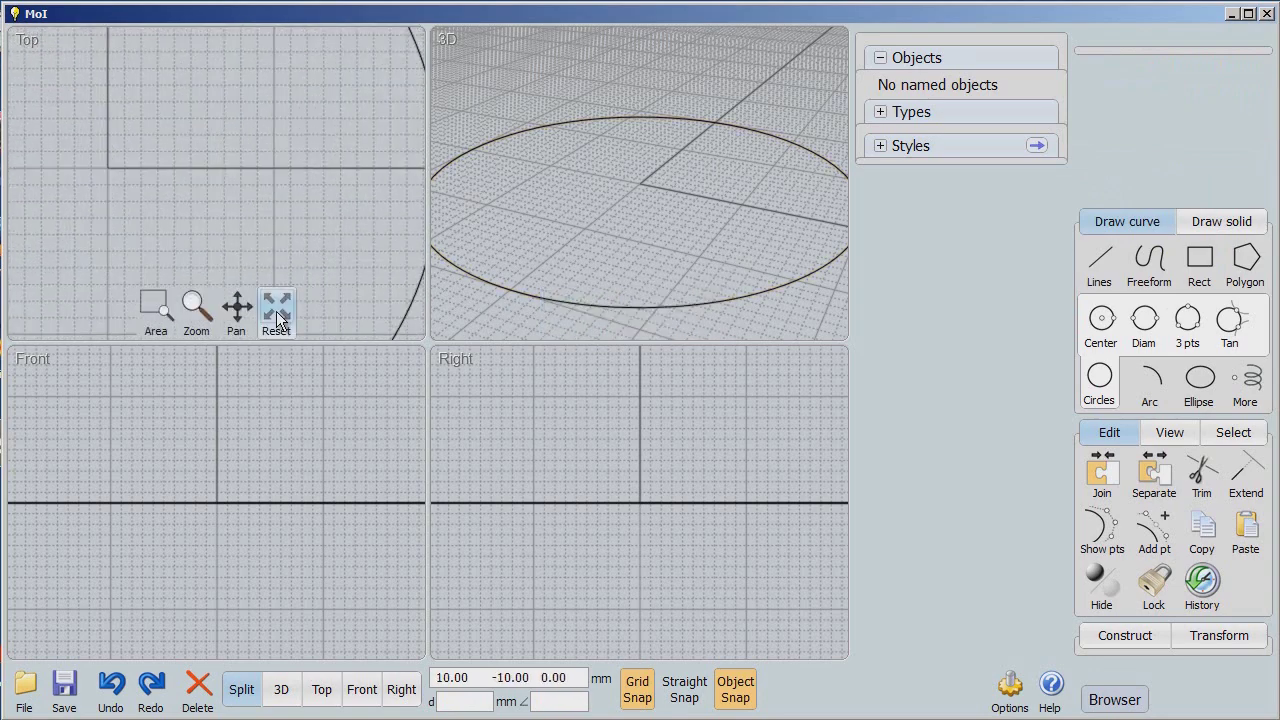
{"action": "left_click", "coordinate": [277, 318]}
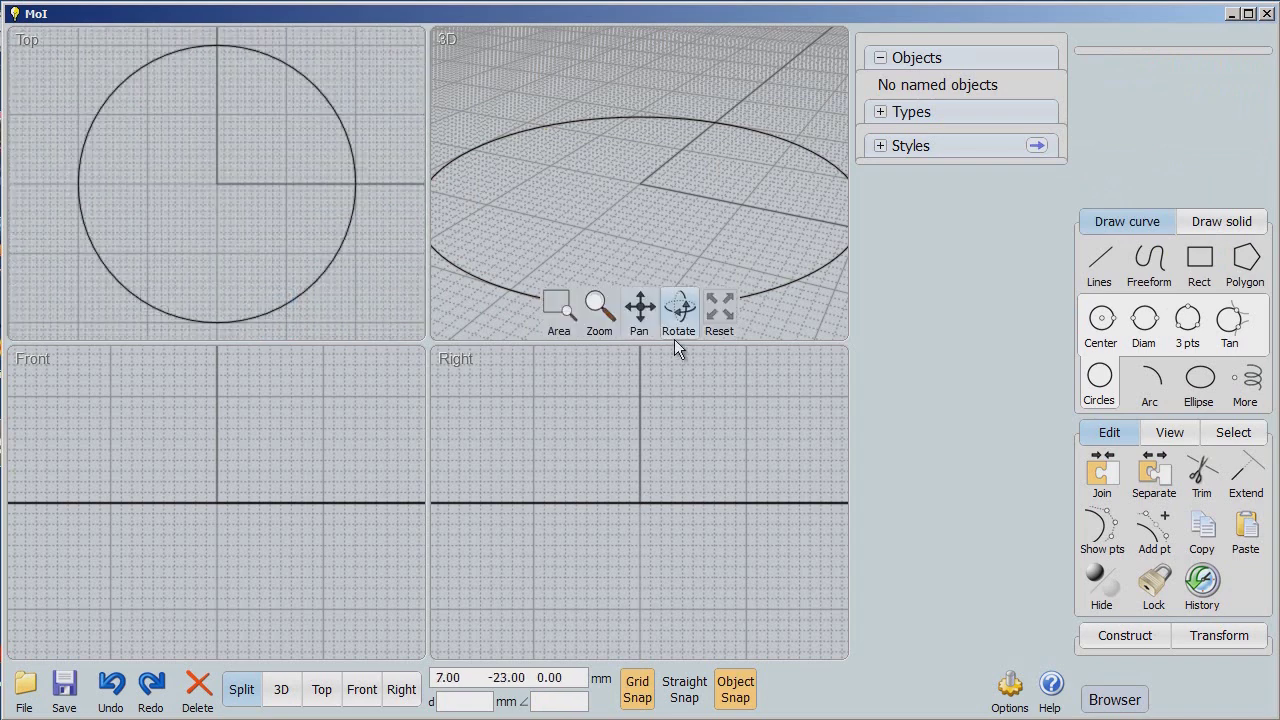
{"action": "left_click", "coordinate": [720, 316]}
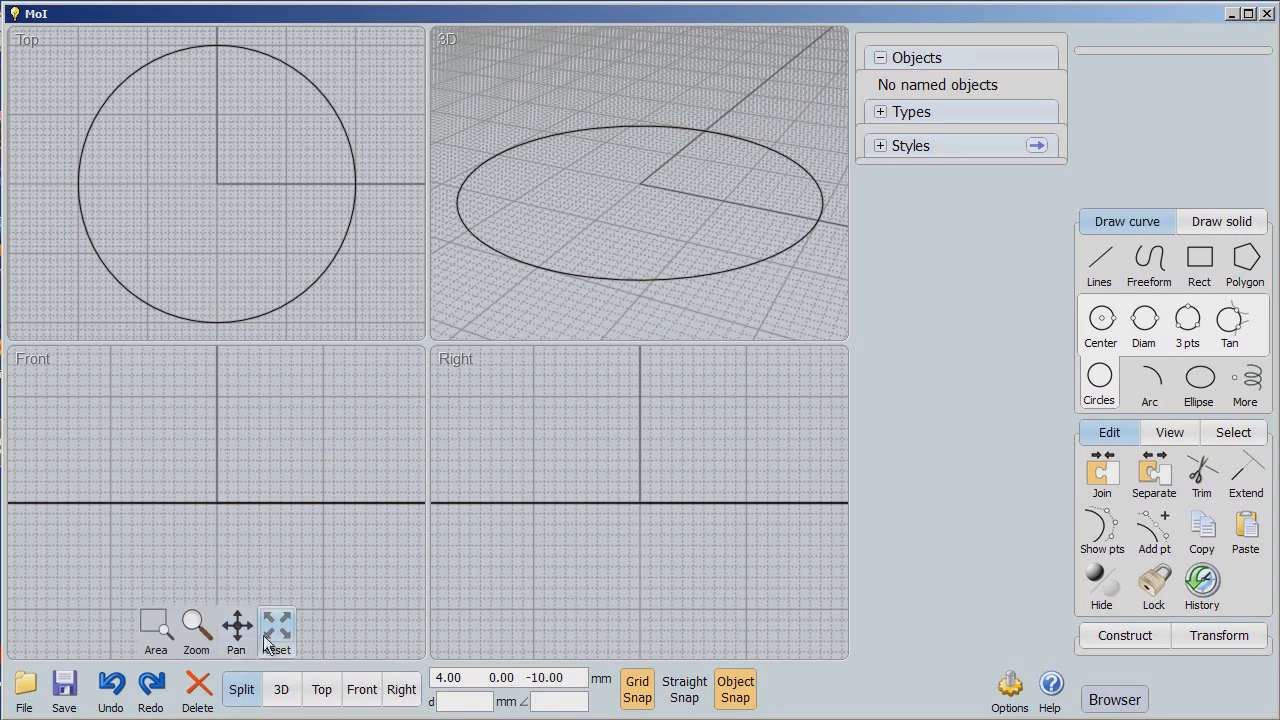
{"action": "left_click", "coordinate": [277, 626]}
{"action": "left_click", "coordinate": [700, 626]}
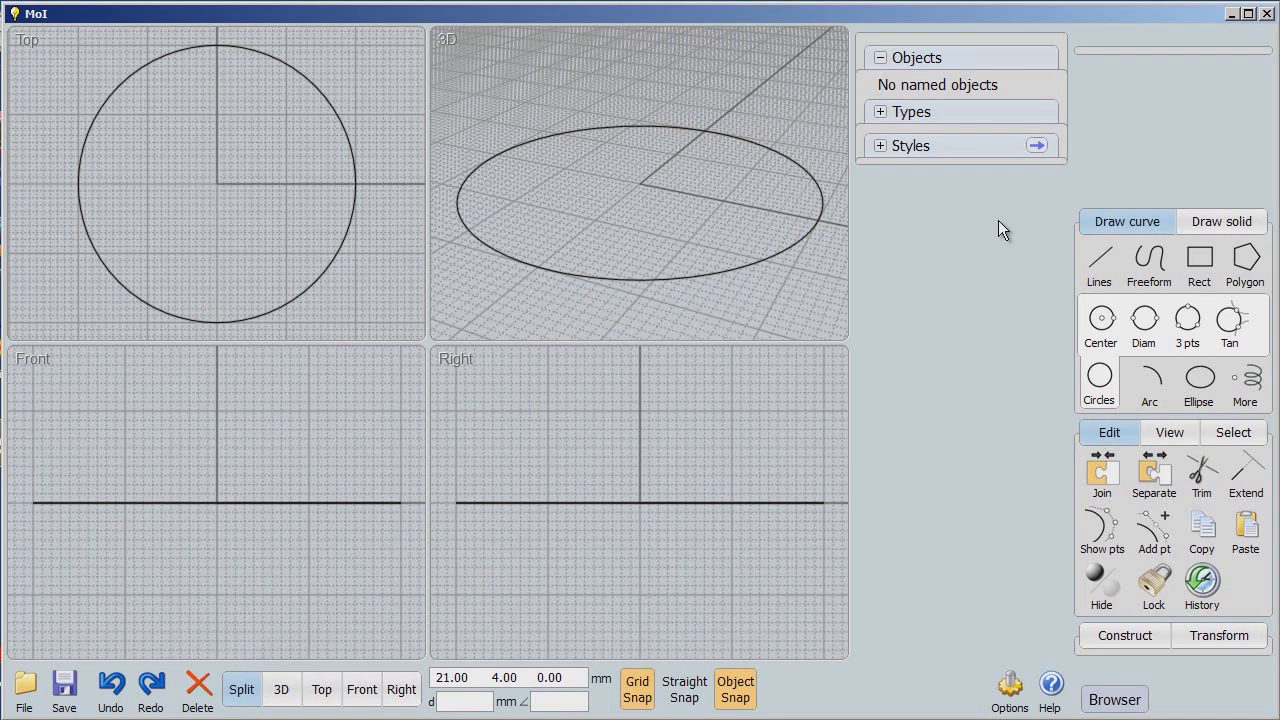
Step: Select the circle with an area selection in the Top view and name it Circle01
{"action": "left_click_drag", "start_coordinate": [386, 77], "coordinate": [300, 110]}
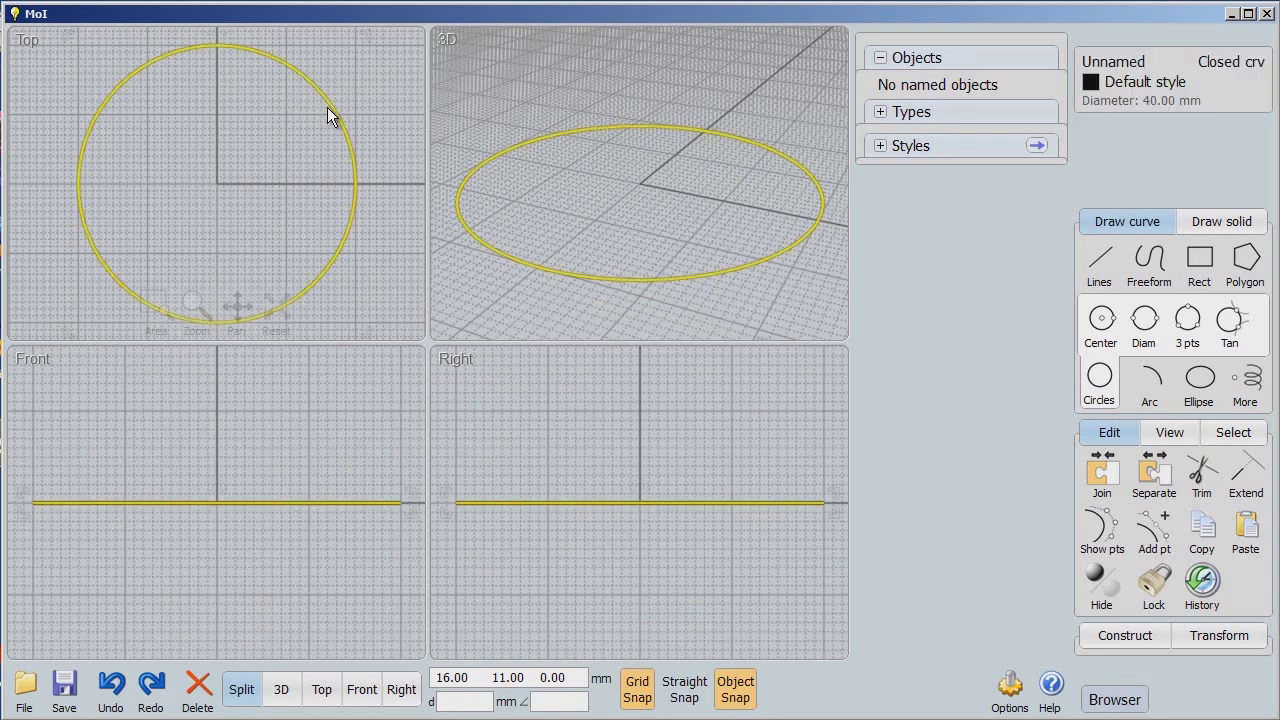
{"action": "left_click", "coordinate": [1120, 68]}
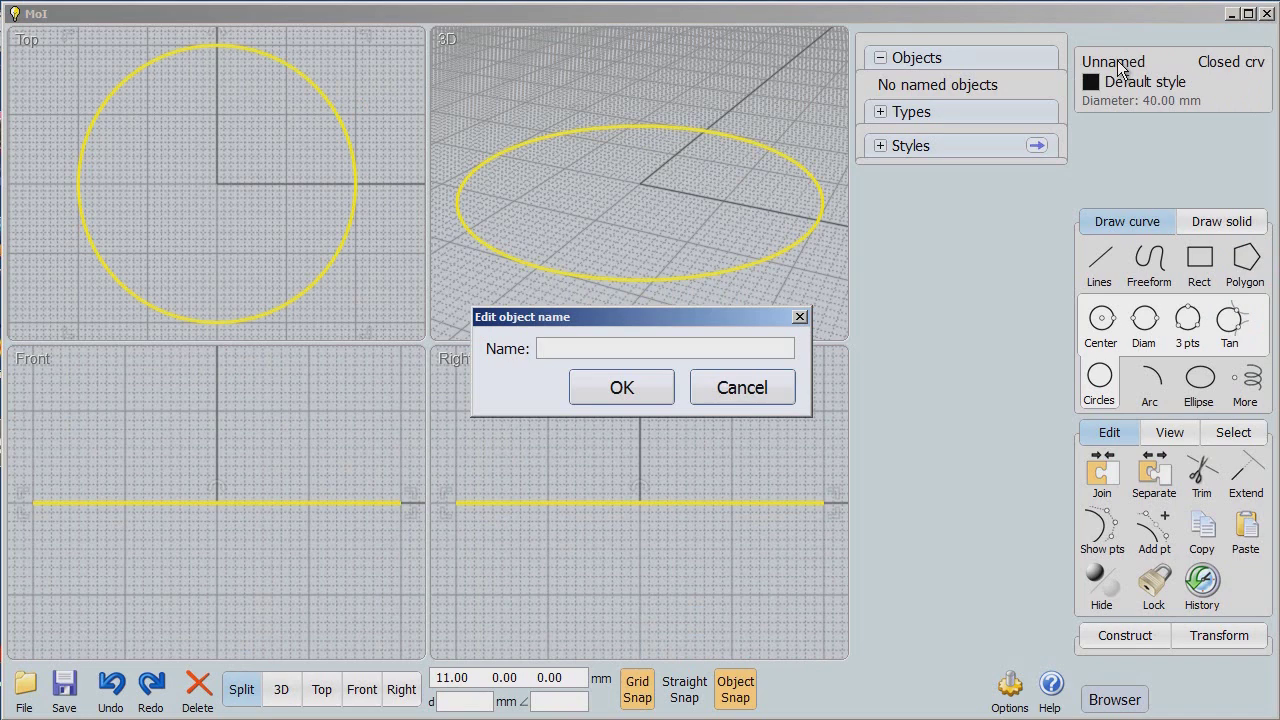
{"action": "type", "text": "Circle01"}
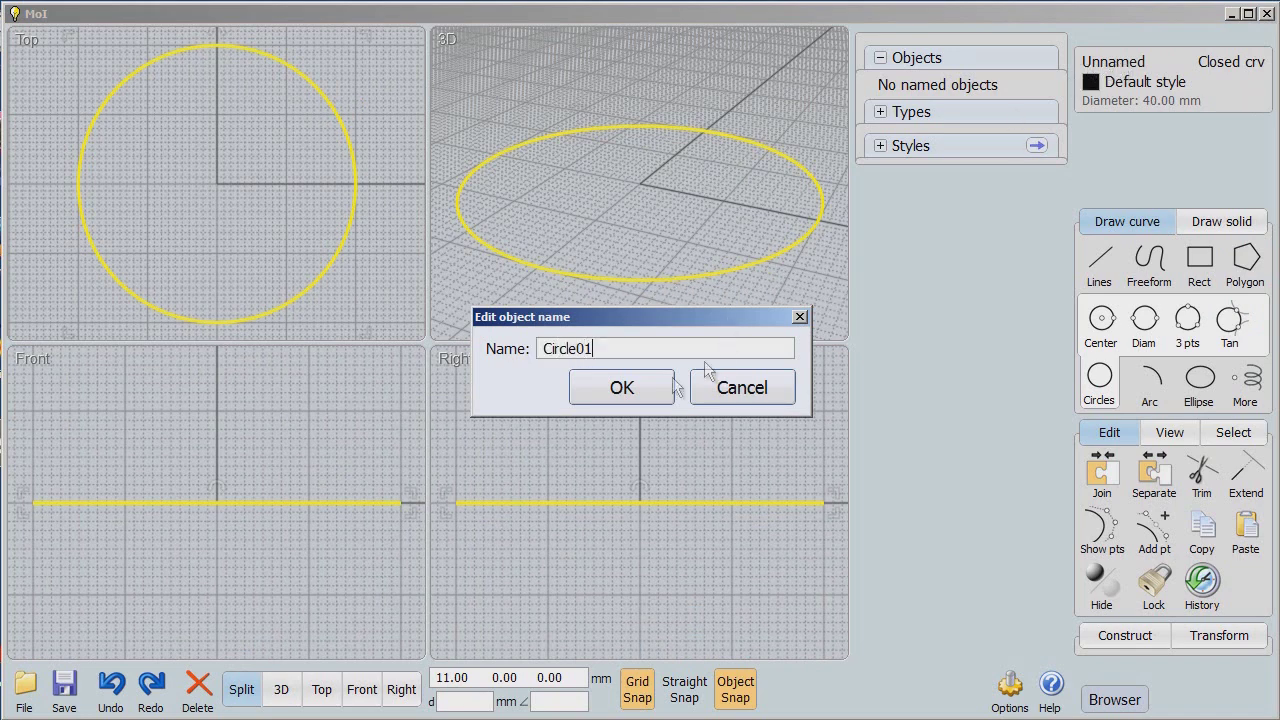
{"action": "left_click", "coordinate": [622, 388]}
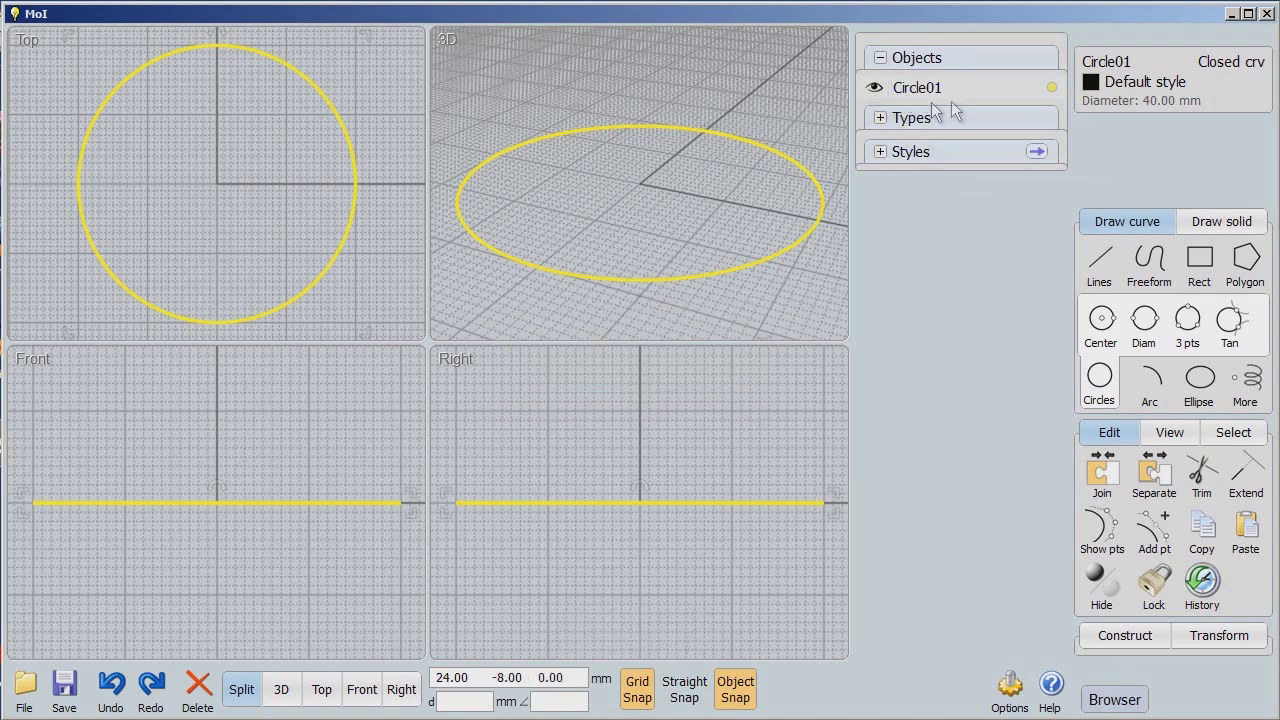
Step: Hide Circle01 through the object browser and show it again, repeating the visibility toggle twice
{"action": "left_click", "coordinate": [873, 90]}
{"action": "left_click", "coordinate": [873, 90]}
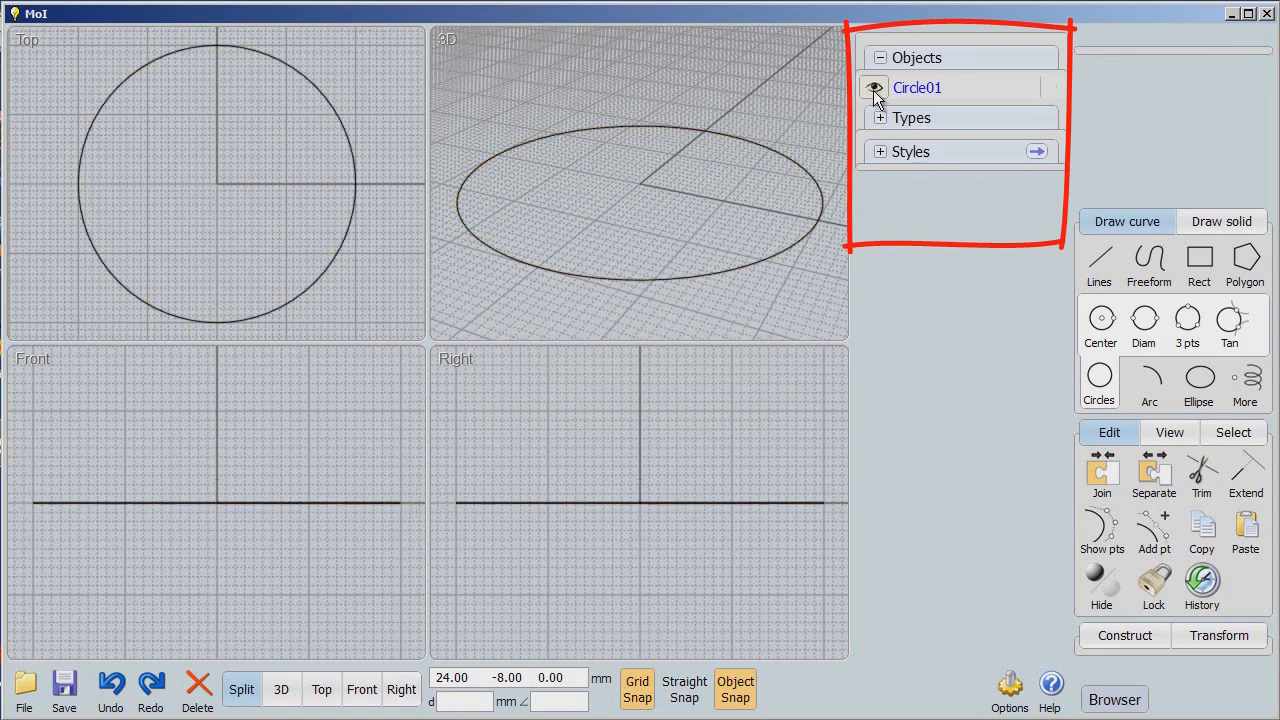
{"action": "left_click", "coordinate": [873, 90]}
{"action": "left_click", "coordinate": [873, 90]}
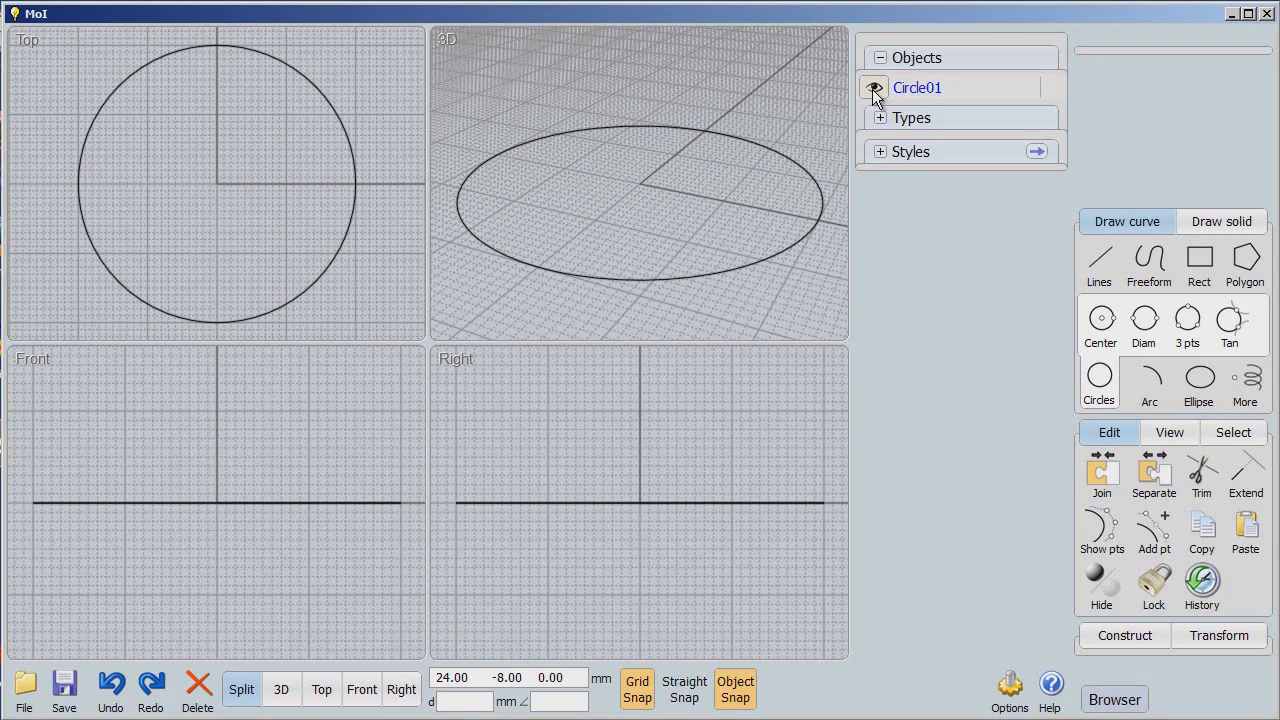
Step: Toggle the selection of Circle01 on and off through the object browser, leaving the circle selected
{"action": "left_click", "coordinate": [1052, 90]}
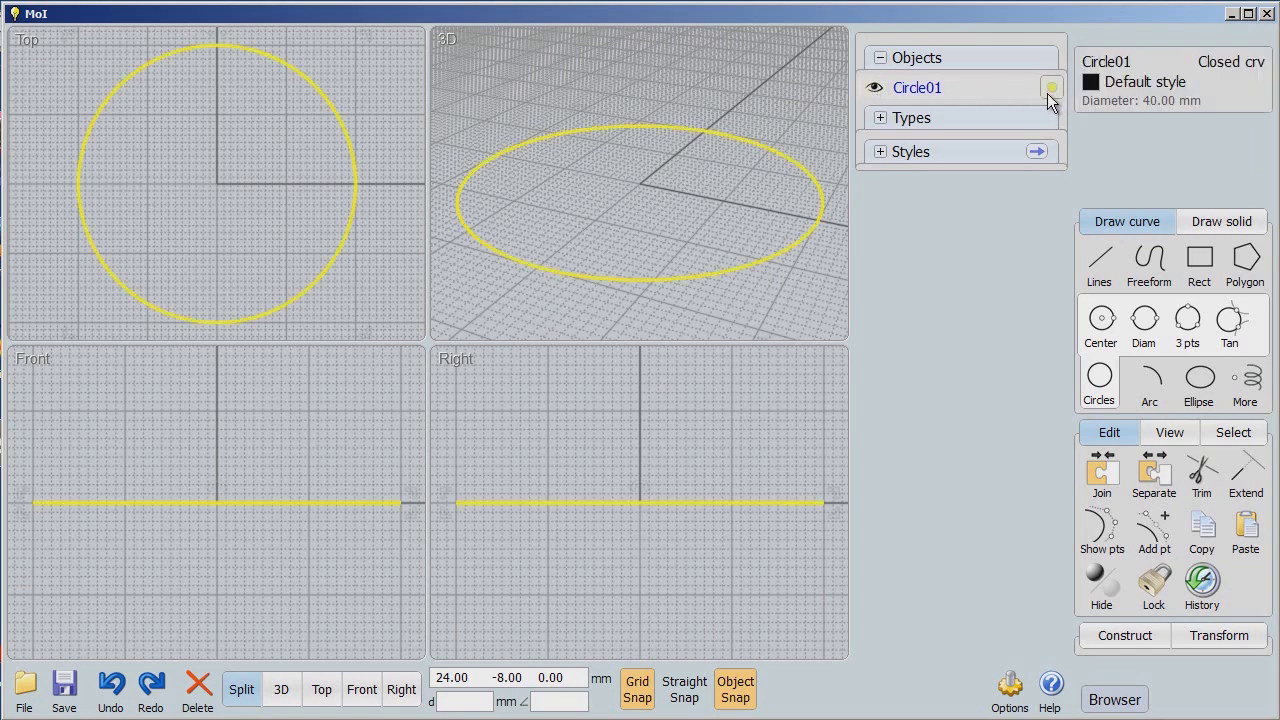
{"action": "left_click", "coordinate": [1047, 93]}
{"action": "left_click", "coordinate": [1051, 88]}
{"action": "left_click", "coordinate": [1051, 88]}
{"action": "left_click", "coordinate": [1051, 88]}
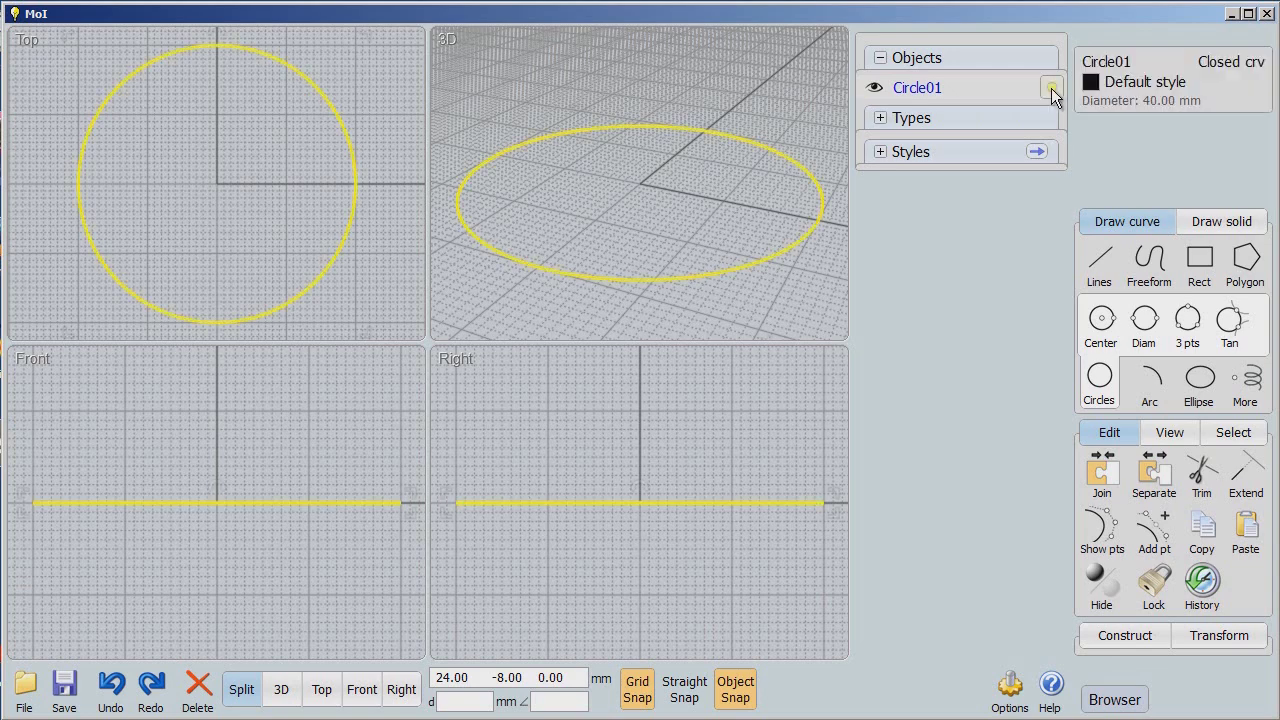